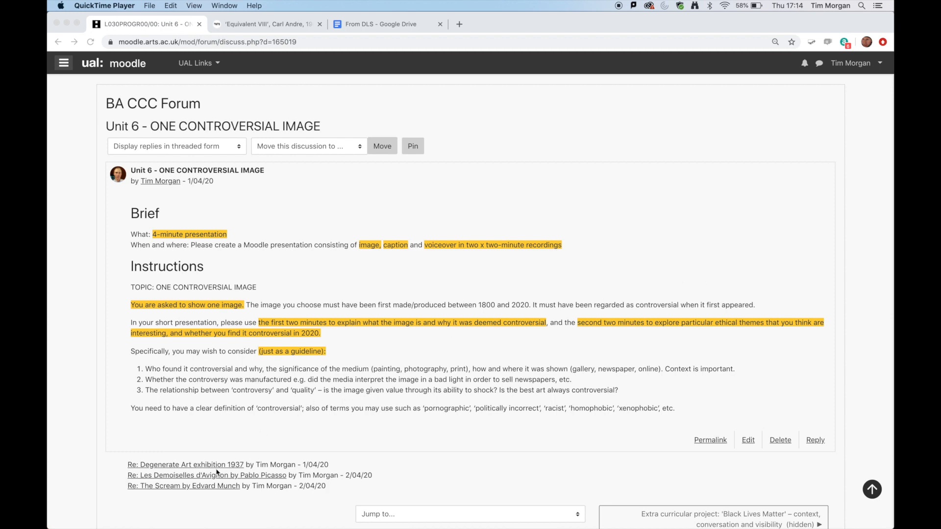
- Review the image, caption and recordings in the example reply on The Scream by Edvard Munch and return to the discussion
left_click(192, 490)
left_click(195, 490)
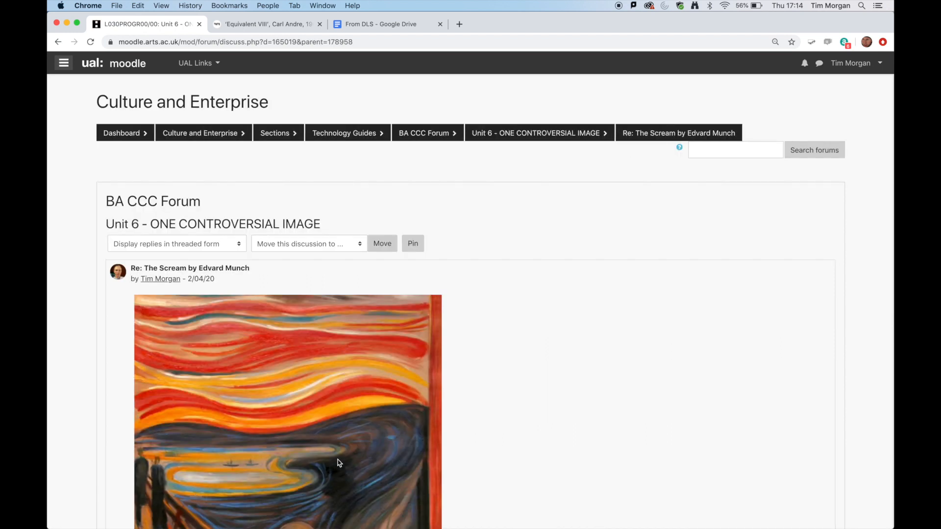
scroll(480, 425, "down", 5)
scroll(480, 426, "down", 10)
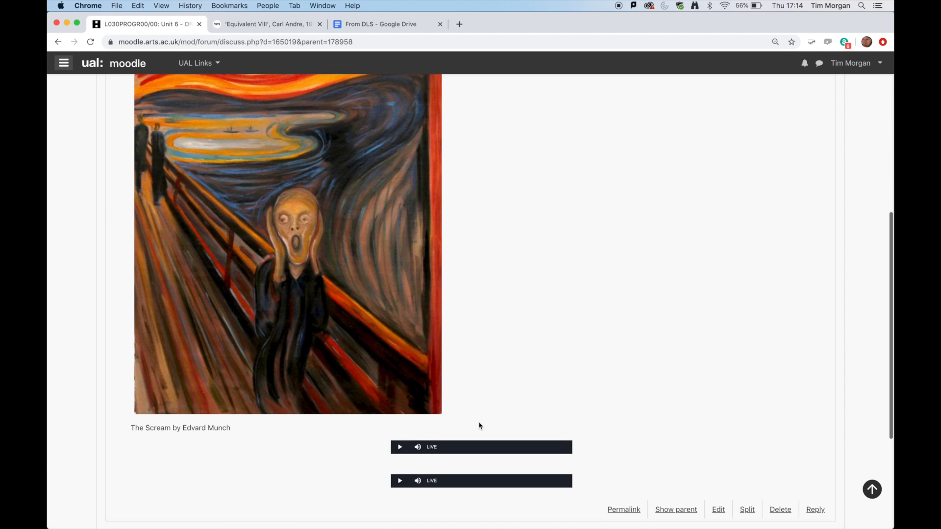
mouse_move(428, 478)
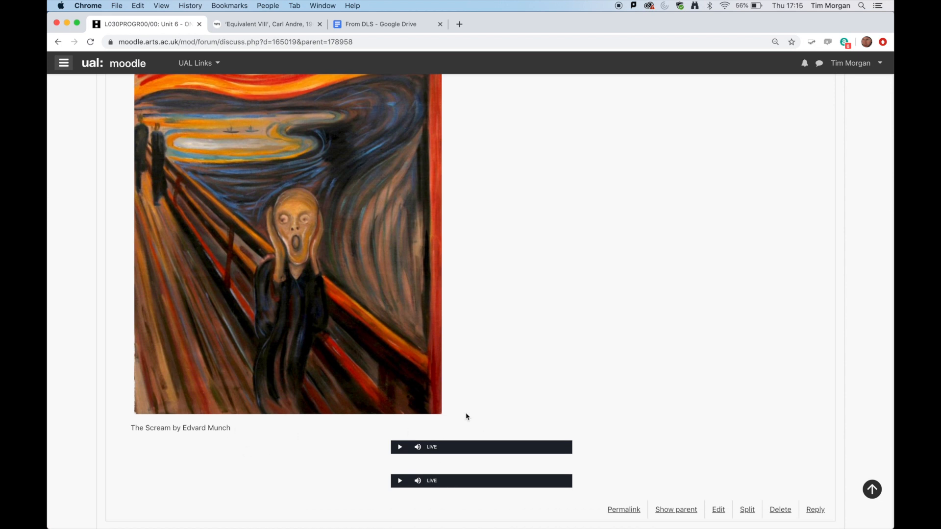
scroll(466, 417, "up", 10)
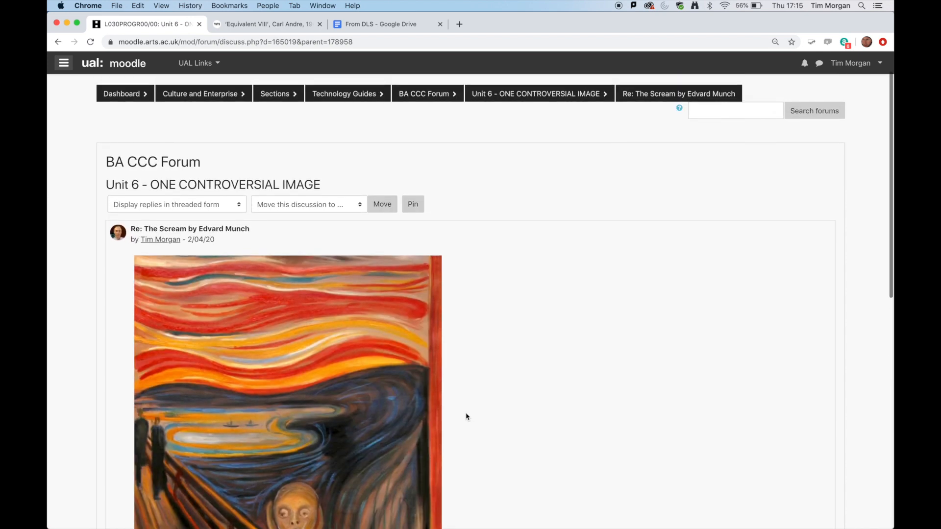
left_click(57, 41)
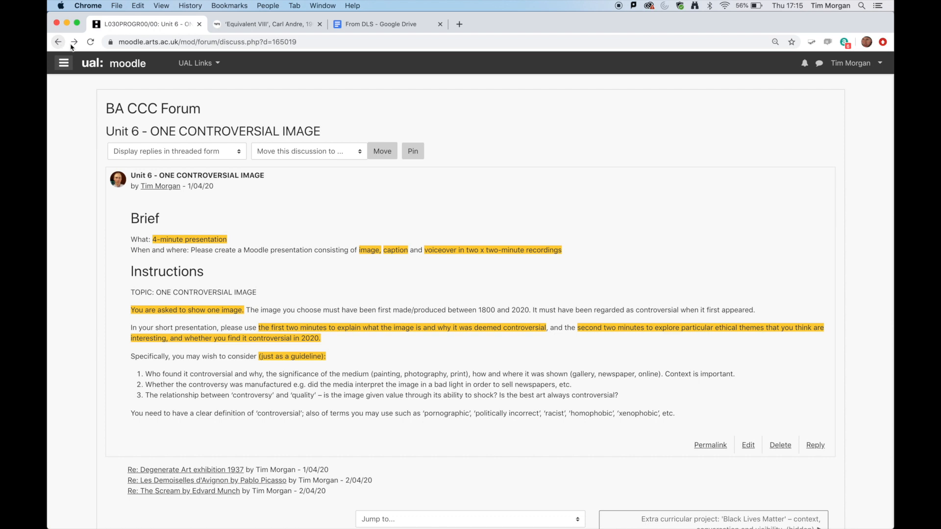
- Start a reply to the Unit 6 - ONE CONTROVERSIAL IMAGE brief and show the message editor's additional formatting tools
left_click(816, 446)
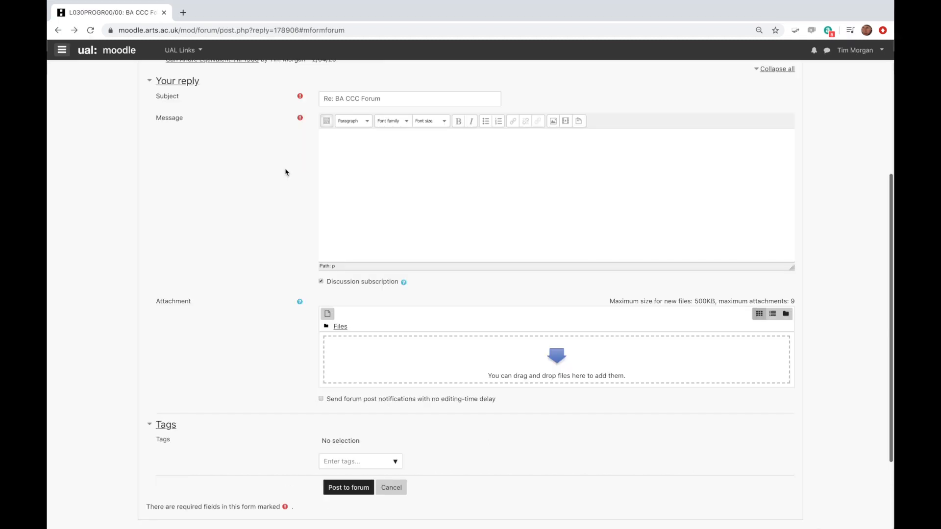
left_click(328, 123)
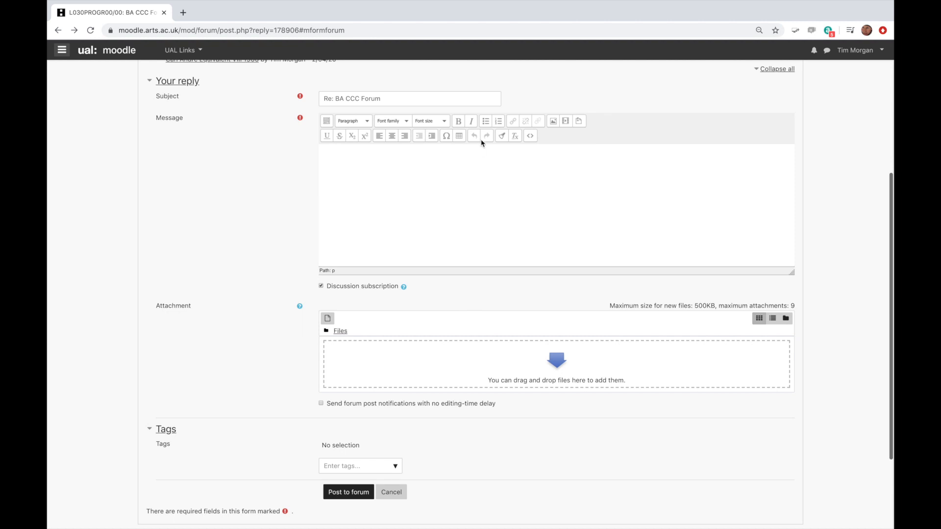
left_click(865, 52)
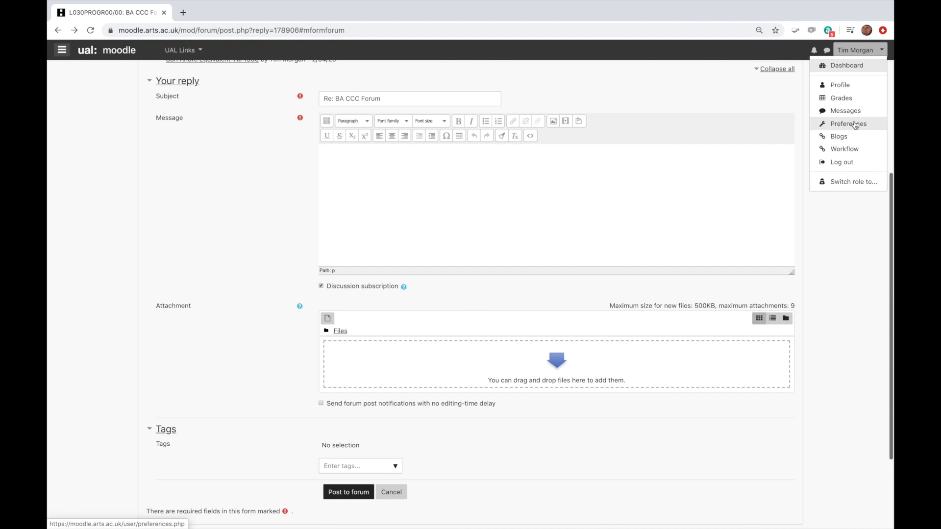
left_click(785, 96)
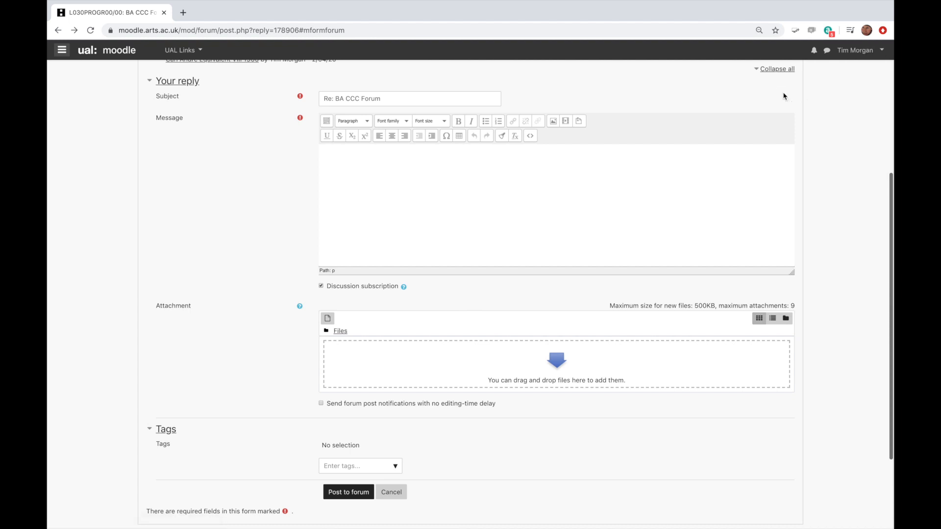
- Copy the reply page's address, and save Atto HTML editor as the preferred text editor in the account's editor preferences
left_click(336, 32)
key("ctrl+c")
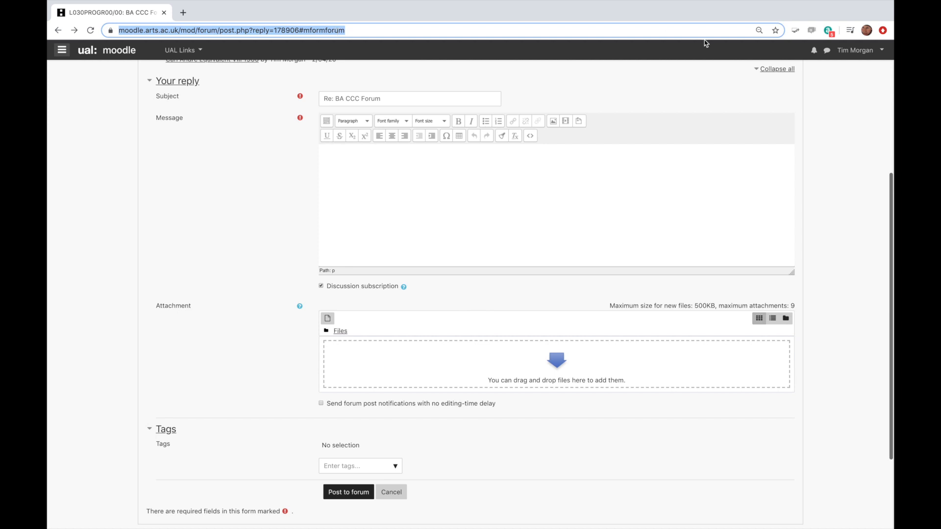
left_click(866, 53)
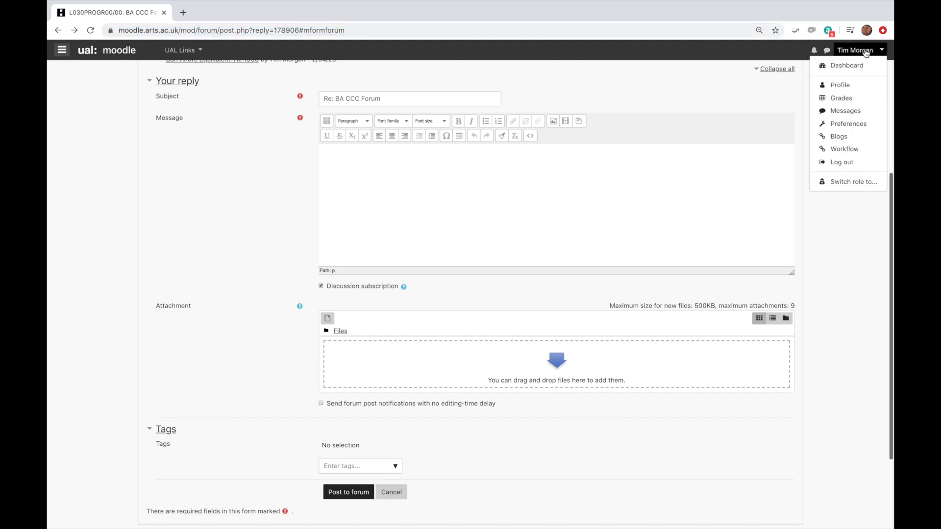
left_click(853, 124)
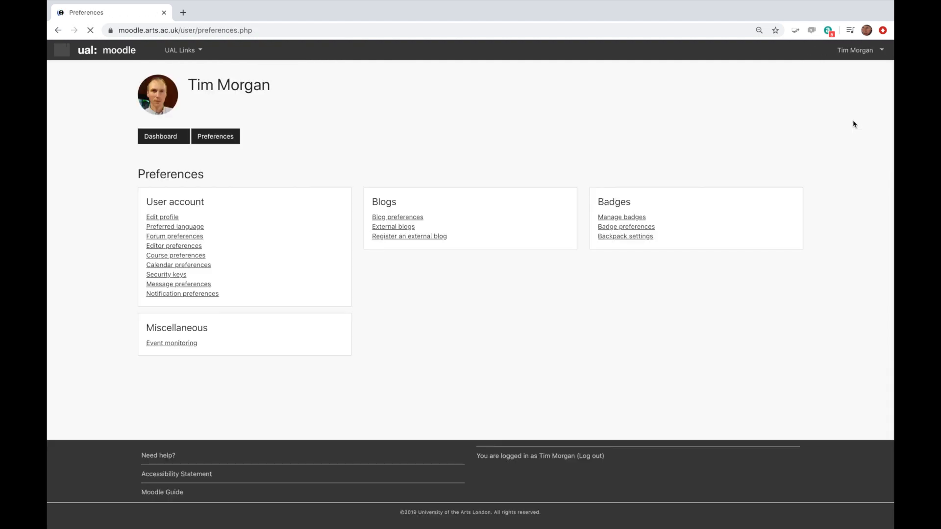
left_click(185, 249)
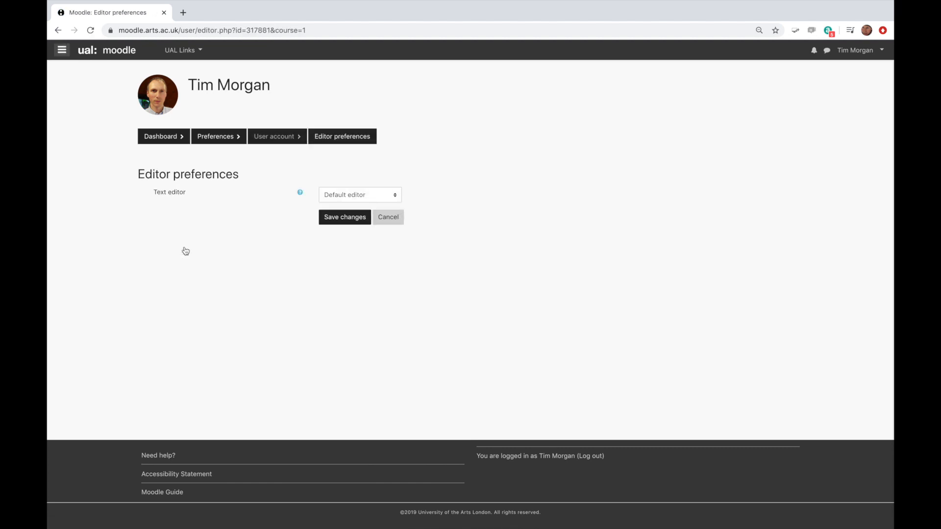
left_click(397, 197)
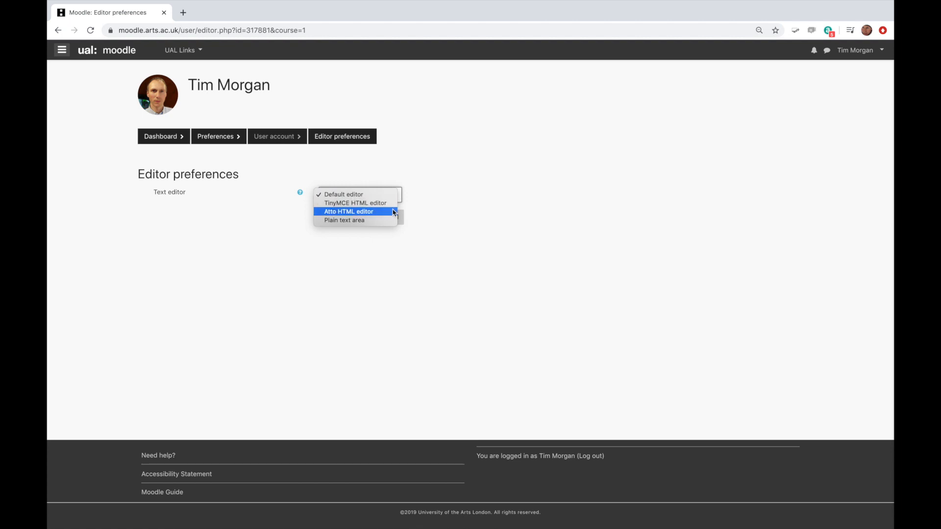
left_click(395, 212)
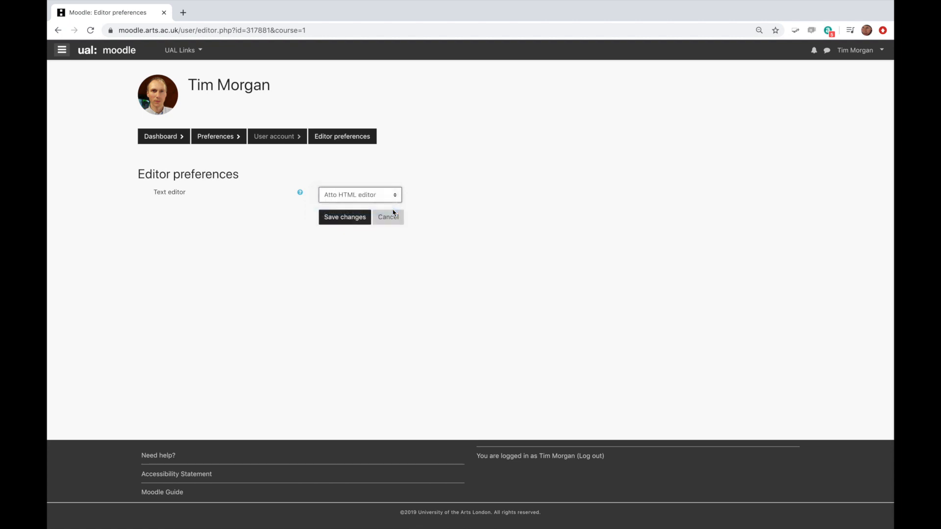
left_click(337, 221)
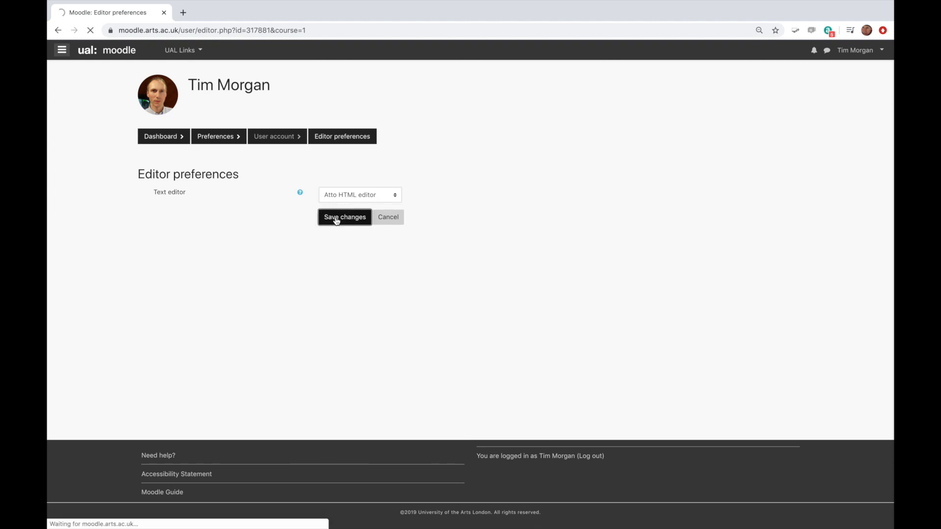
- Reopen the forum reply form using the copied page address
left_click(278, 30)
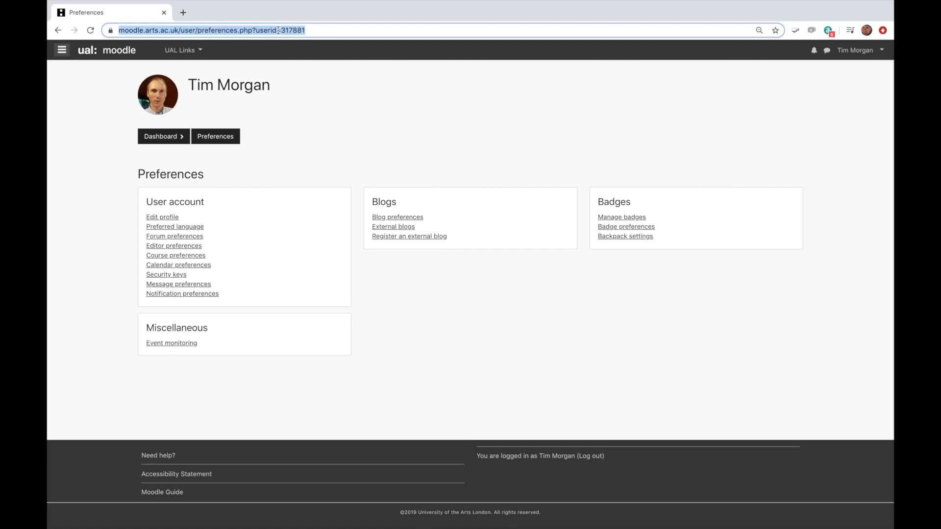
key("ctrl+v")
key("Return")
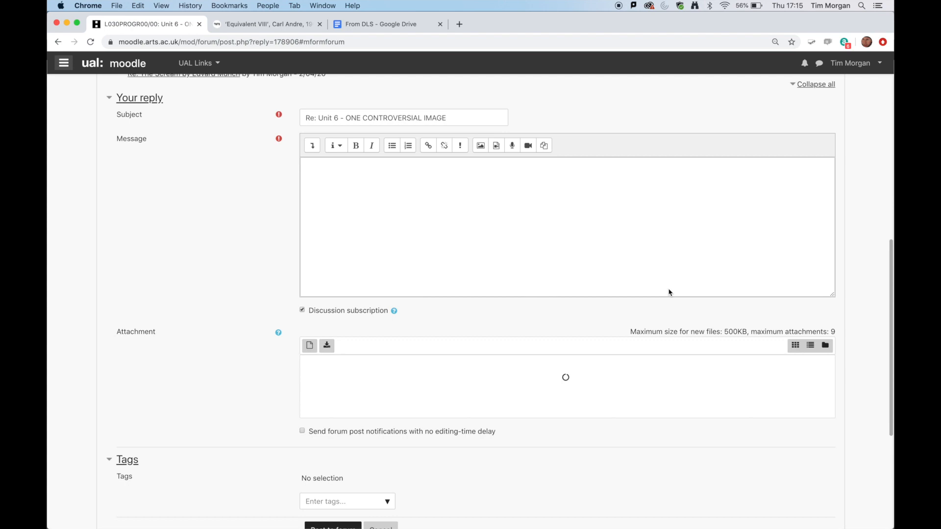
- Upload Tate Bricks image.jpg from the Desktop as an image for the reply message
left_click(326, 173)
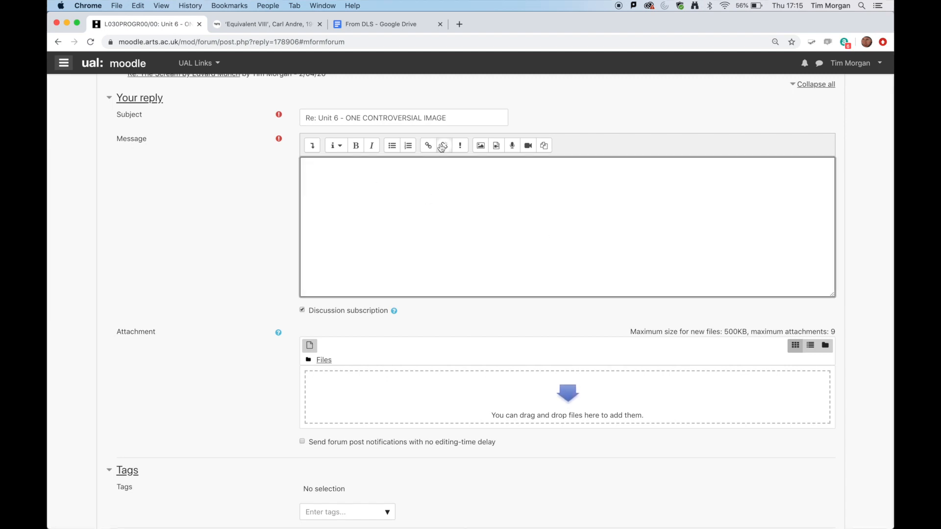
left_click(482, 150)
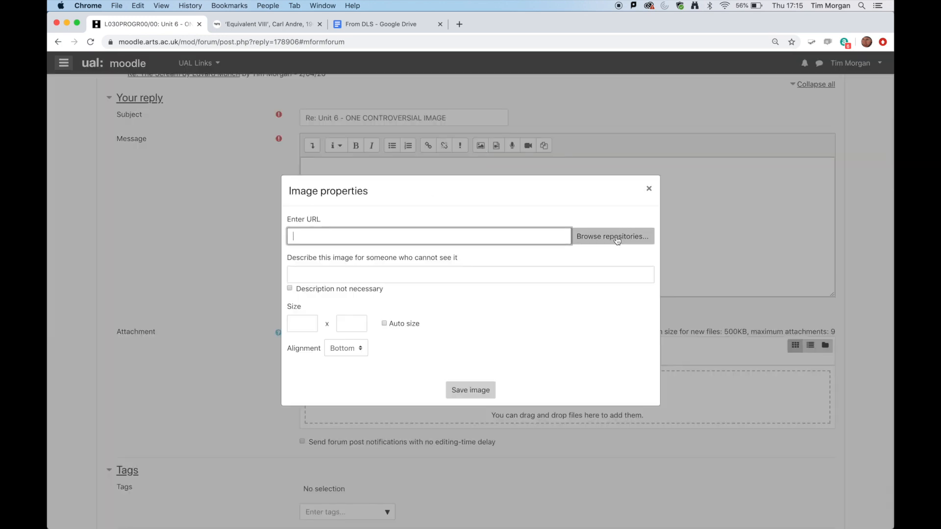
left_click(617, 239)
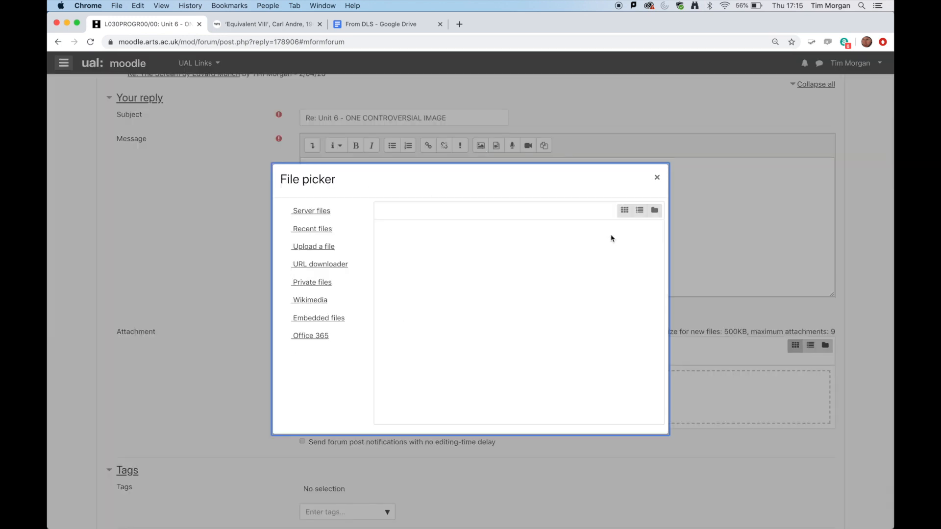
left_click(323, 247)
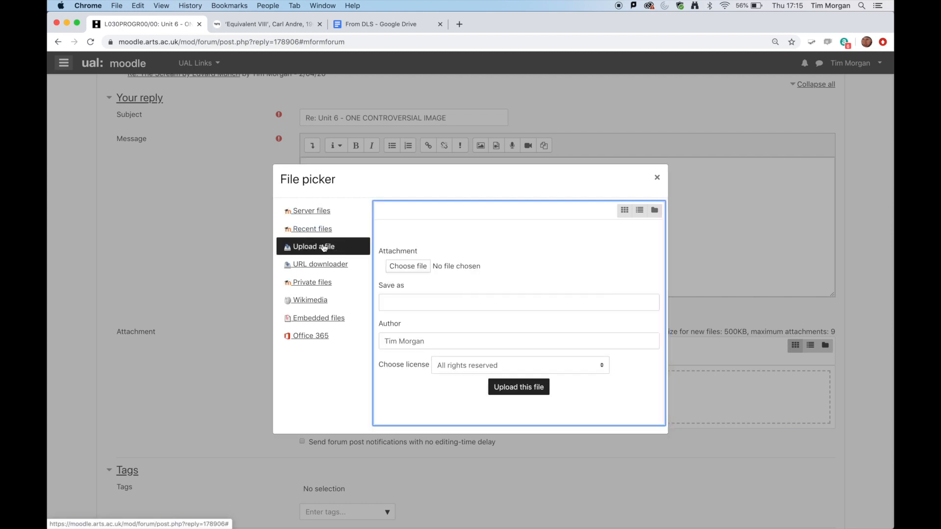
left_click(400, 267)
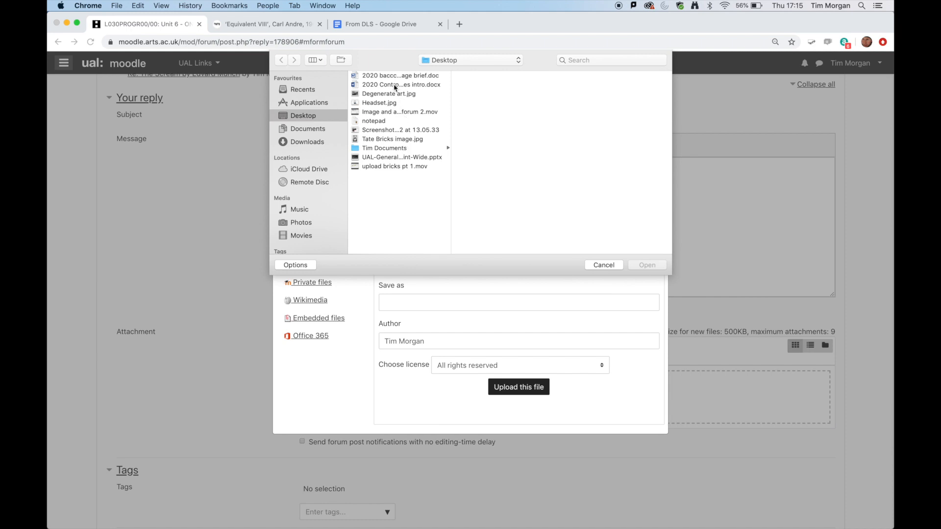
left_click(395, 139)
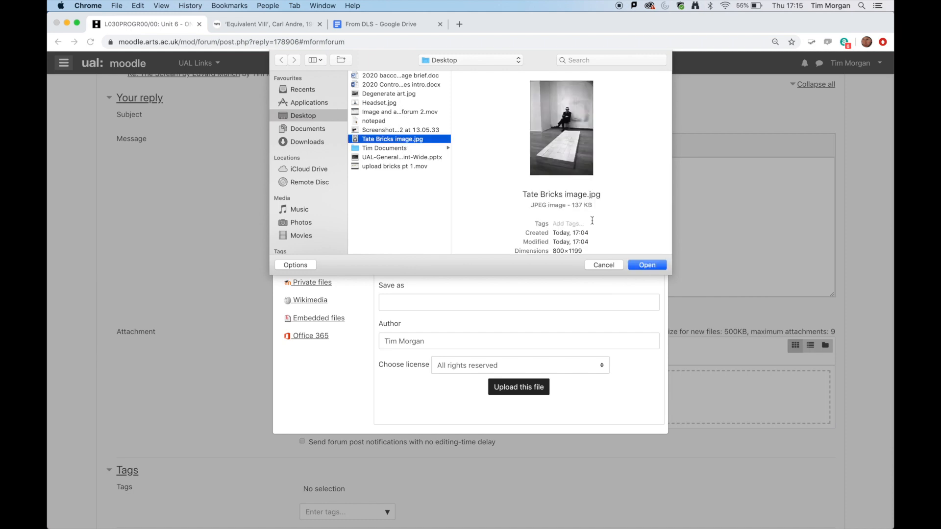
left_click(646, 265)
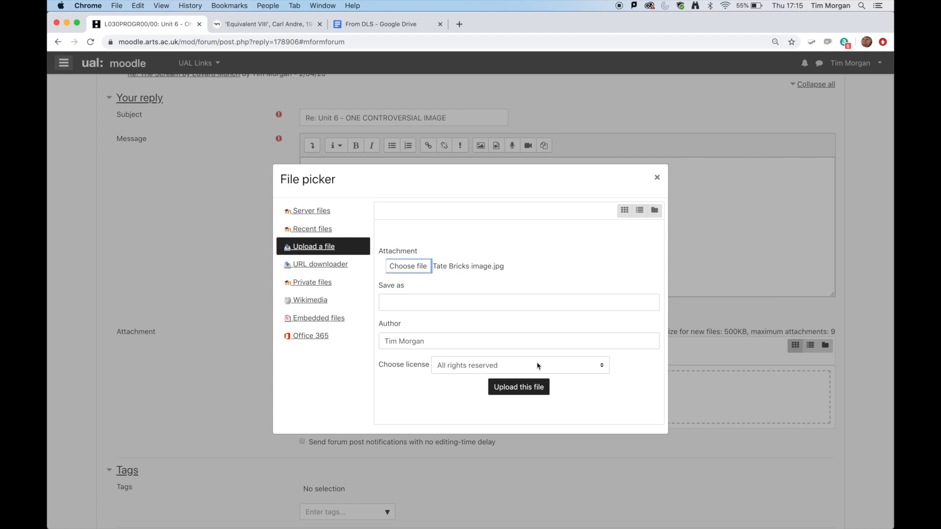
left_click(525, 392)
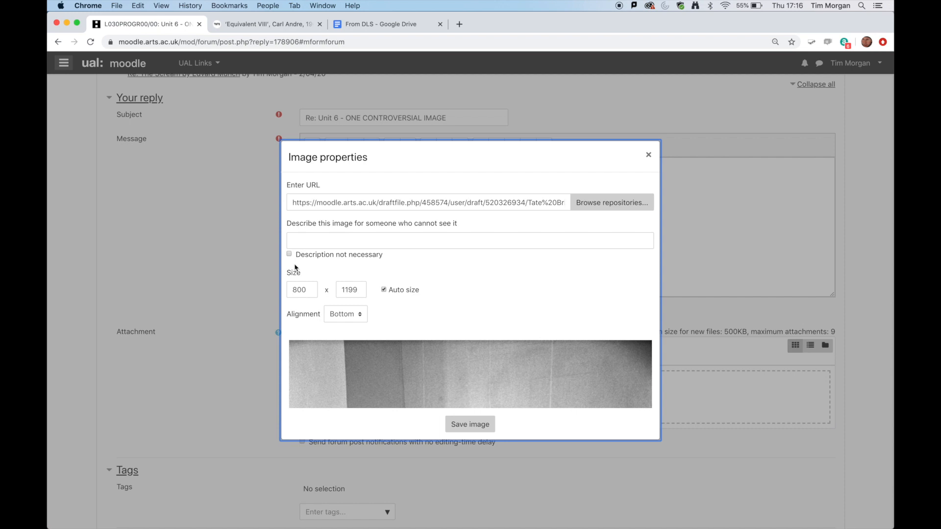
- Describe the image as "Tate", set its height to 1000 with proportional auto sizing, and save it into the message
left_click(301, 238)
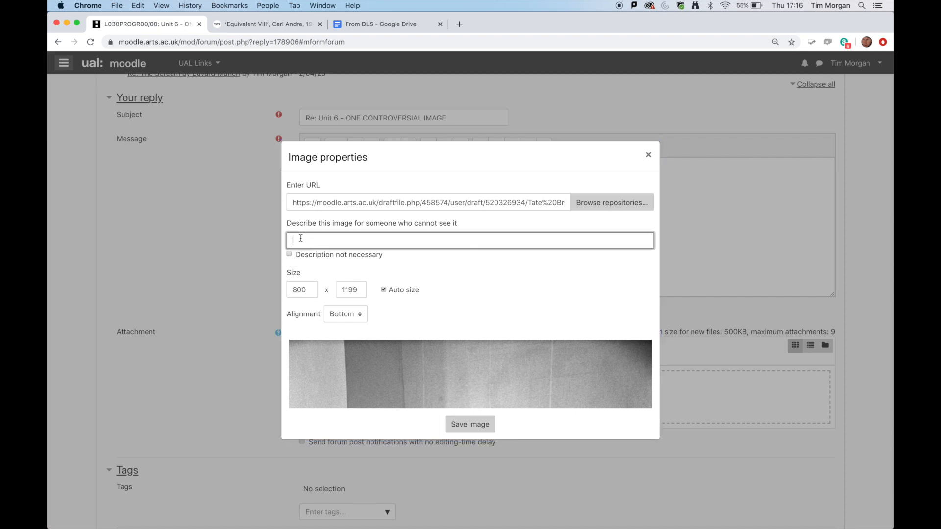
type("Tate")
left_click_drag(313, 290, 278, 291)
left_click_drag(363, 290, 342, 289)
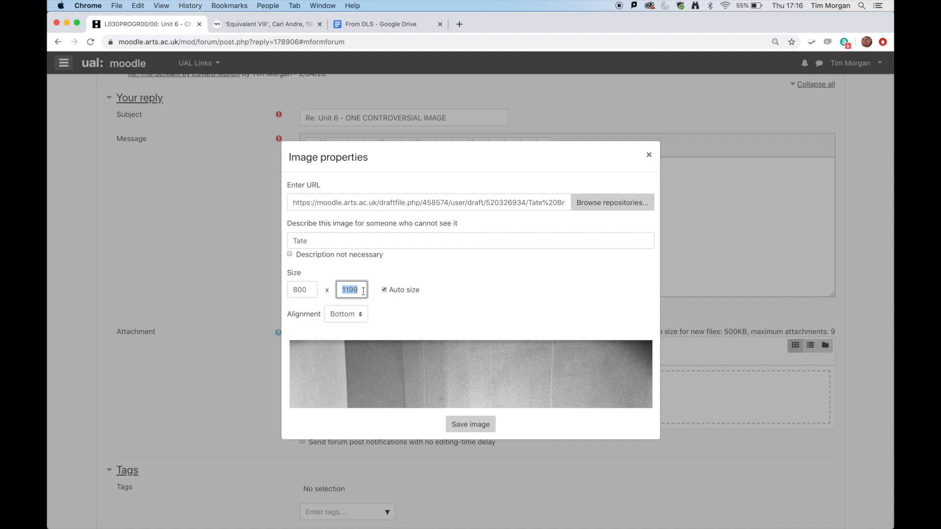
type("100")
type("0")
left_click(394, 273)
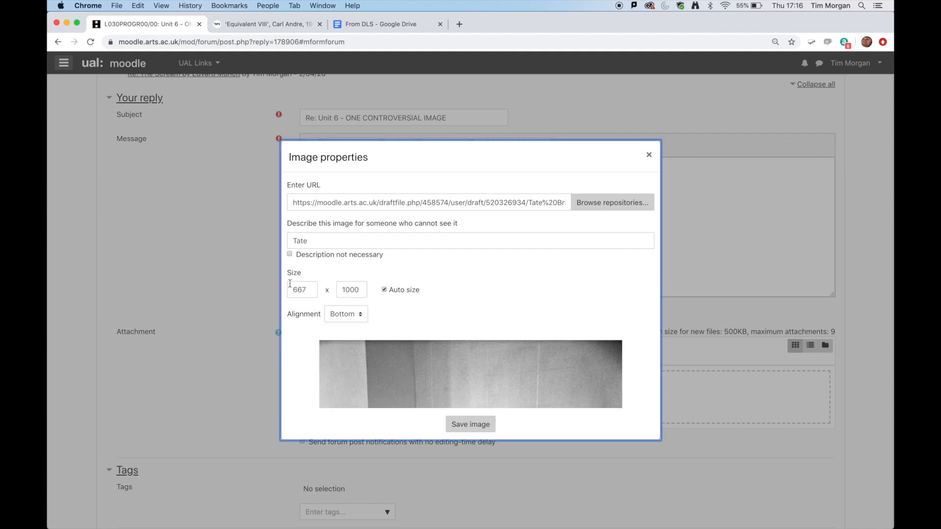
left_click(482, 427)
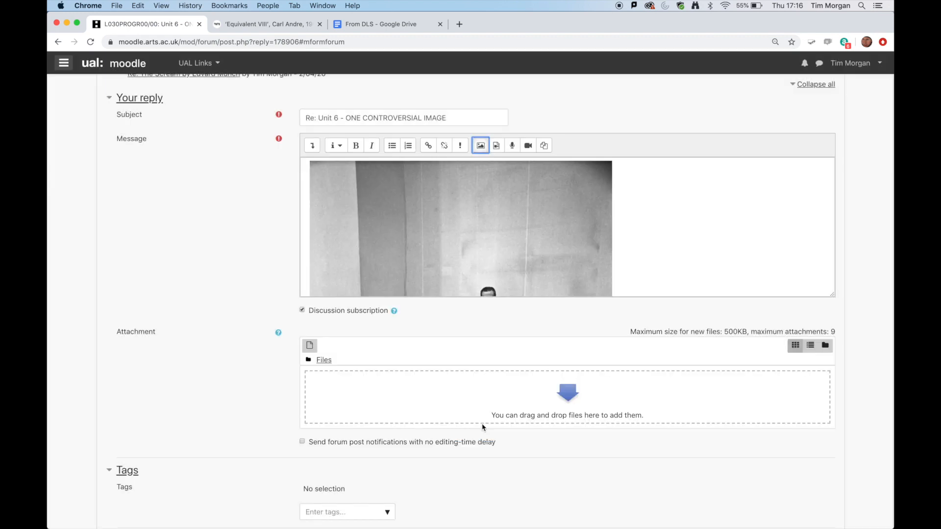
- Replace the reply's subject with the artist, title and year copied from the Tate artwork page, "Carl Andre Equivalent VIII 1966"
scroll(639, 257, "down", 10)
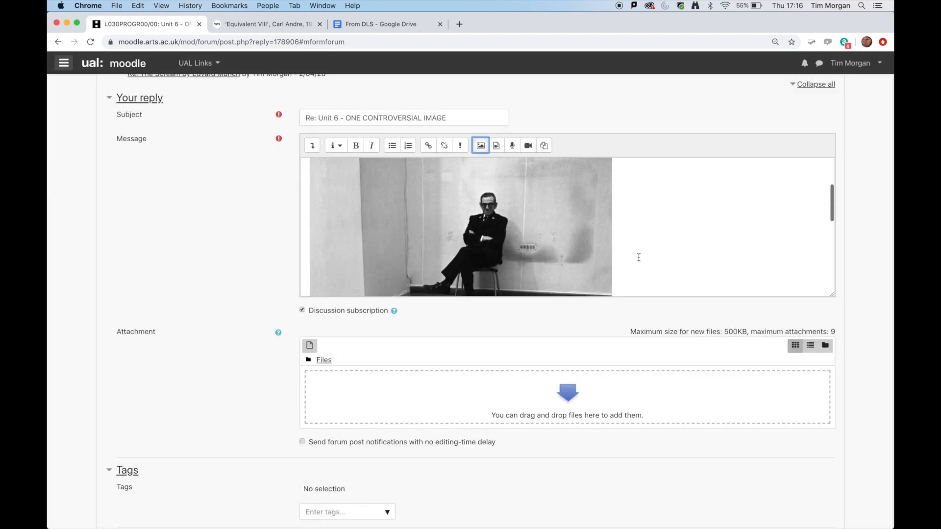
scroll(638, 257, "down", 3)
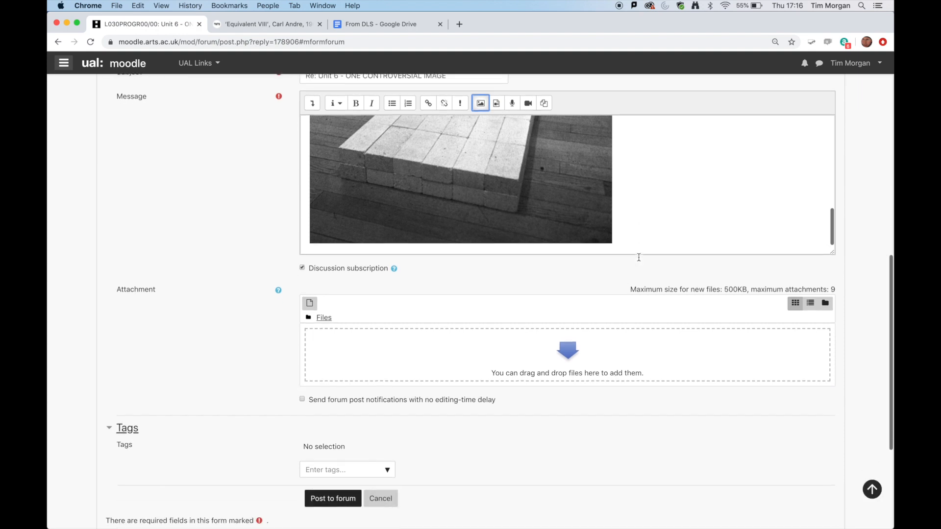
scroll(638, 257, "up", 10)
scroll(638, 257, "up", 5)
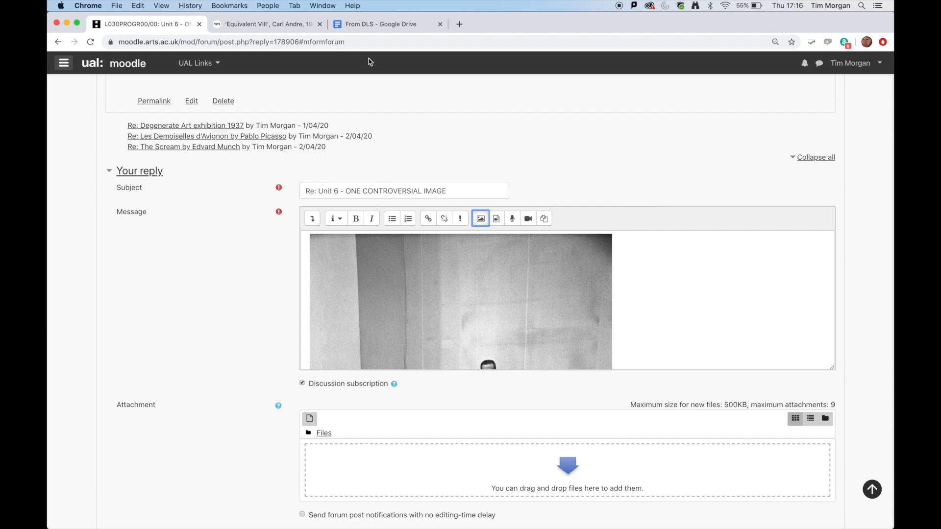
double_click(437, 190)
left_click_drag(414, 187, 309, 189)
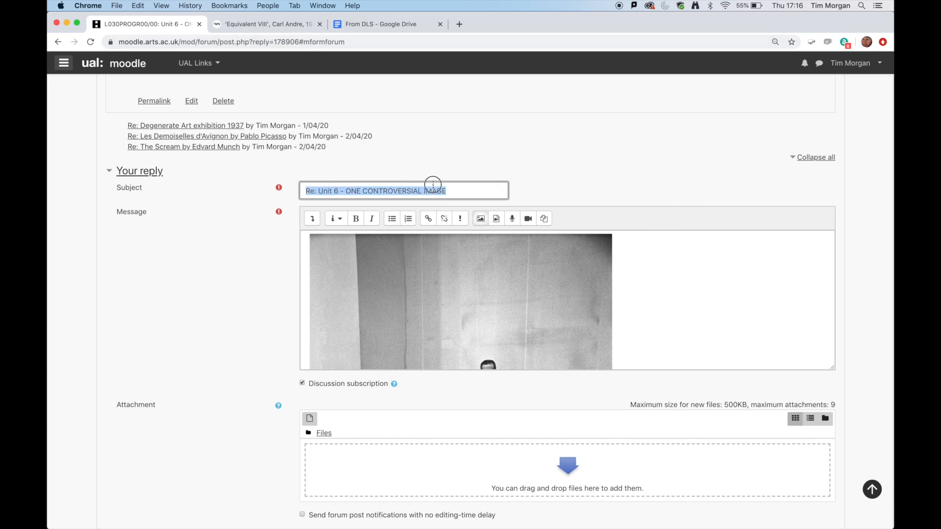
left_click(282, 26)
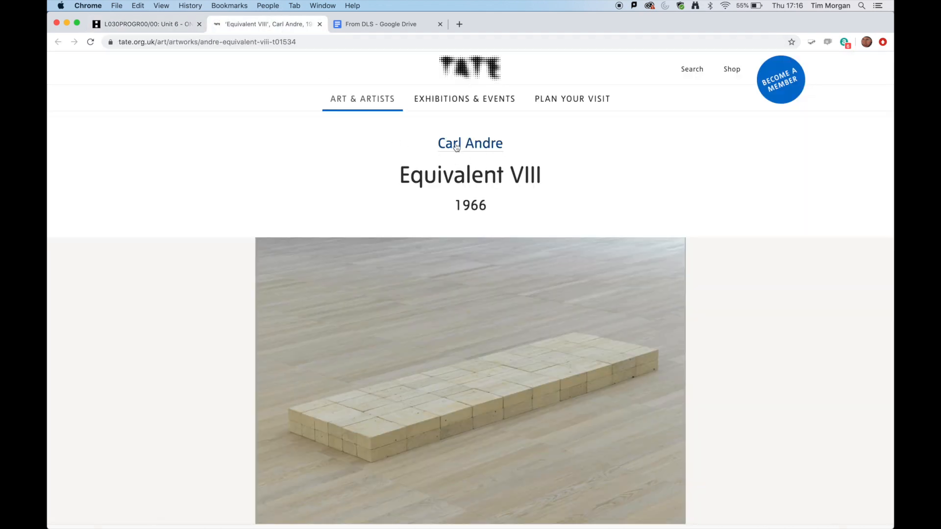
left_click_drag(495, 206, 438, 141)
key("super+c")
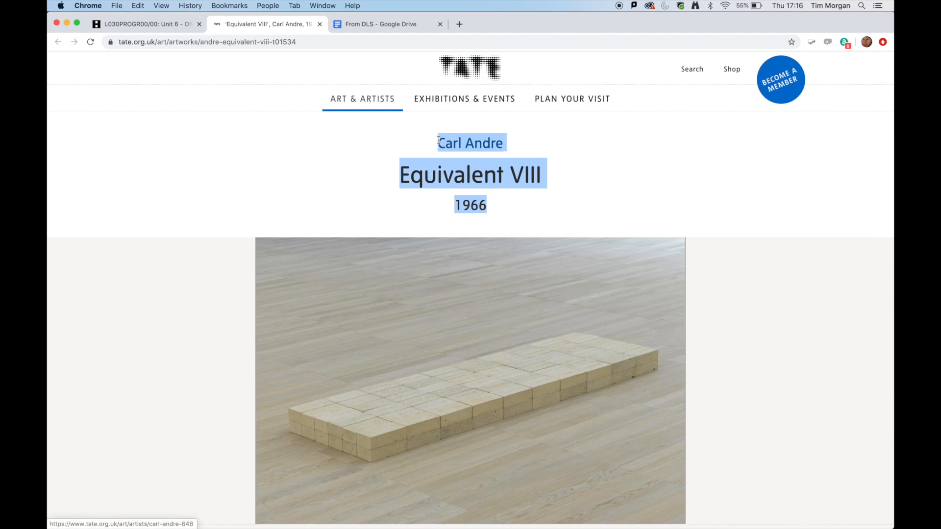
left_click(167, 25)
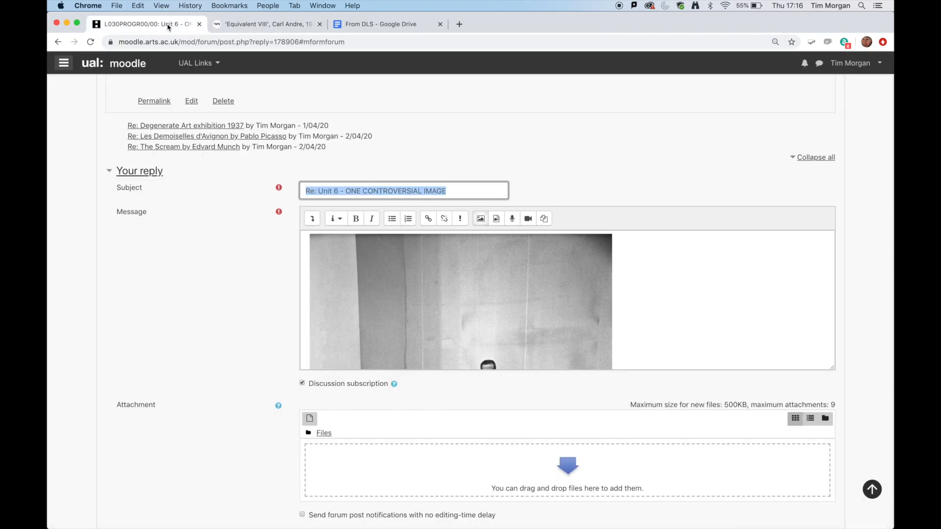
key("super+v")
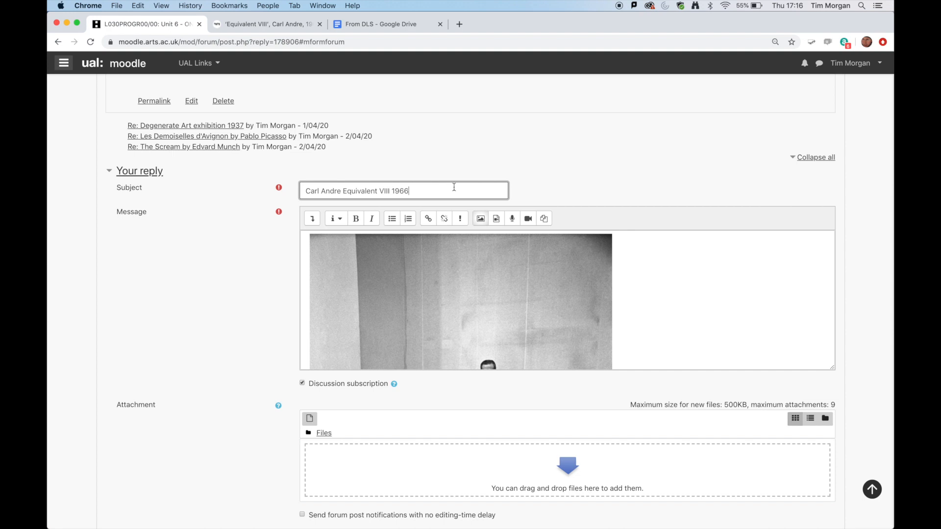
- Copy the subject text and paste it below the image in the message as the caption "Carl Andre Equivalent VIII 1966"
left_click_drag(418, 192, 308, 185)
key("super+c")
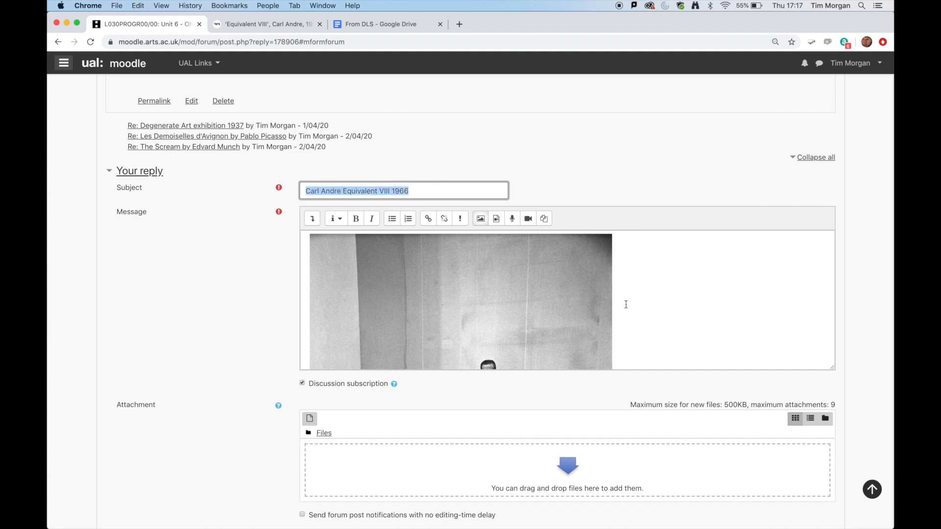
left_click(634, 317)
scroll(634, 317, "down", 5)
scroll(635, 318, "down", 5)
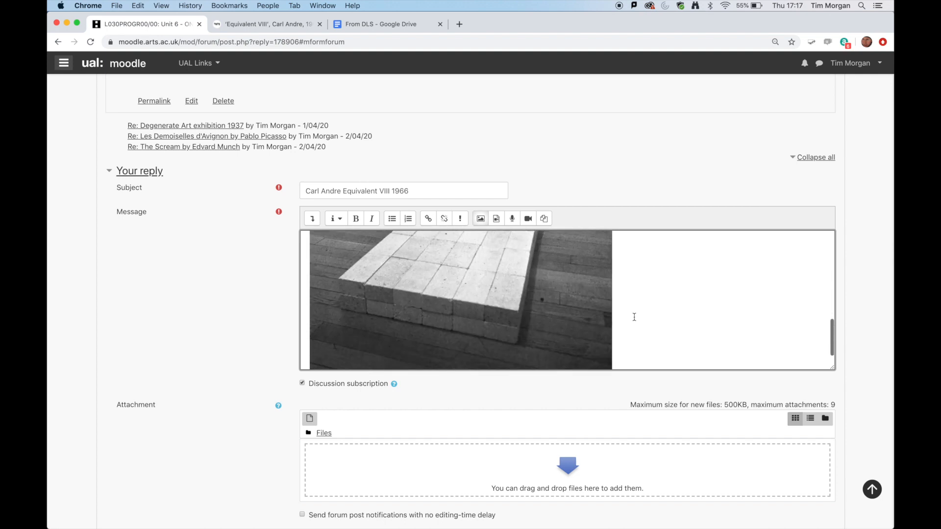
scroll(634, 302, "down", 1)
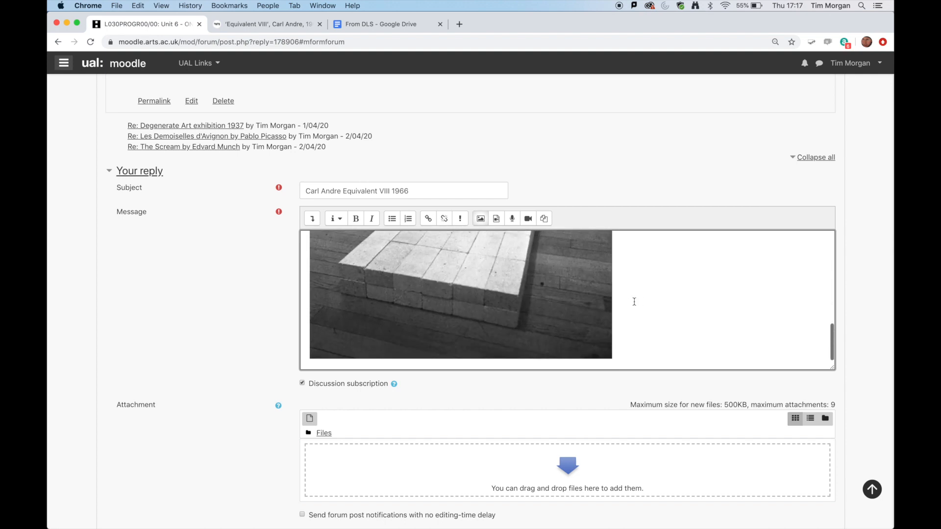
left_click(632, 306)
scroll(642, 308, "down", 1)
key("super+v")
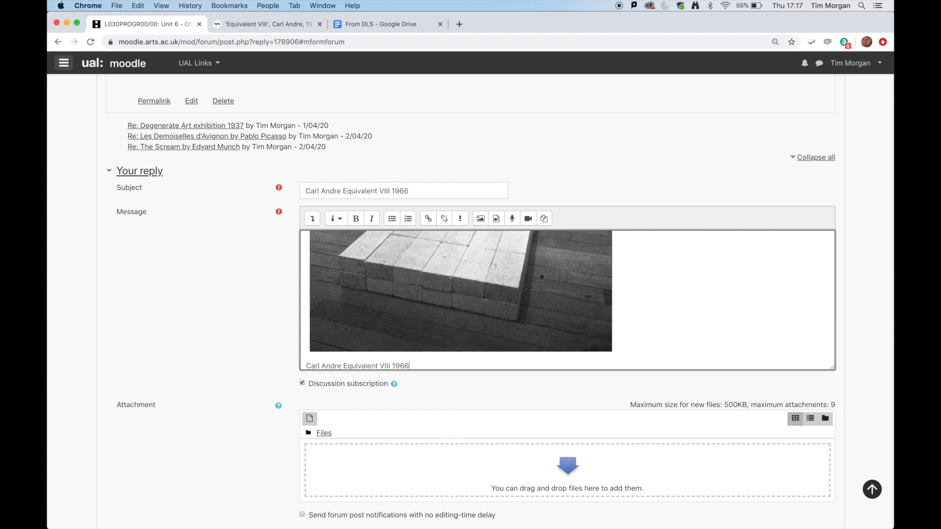
scroll(688, 294, "down", 1)
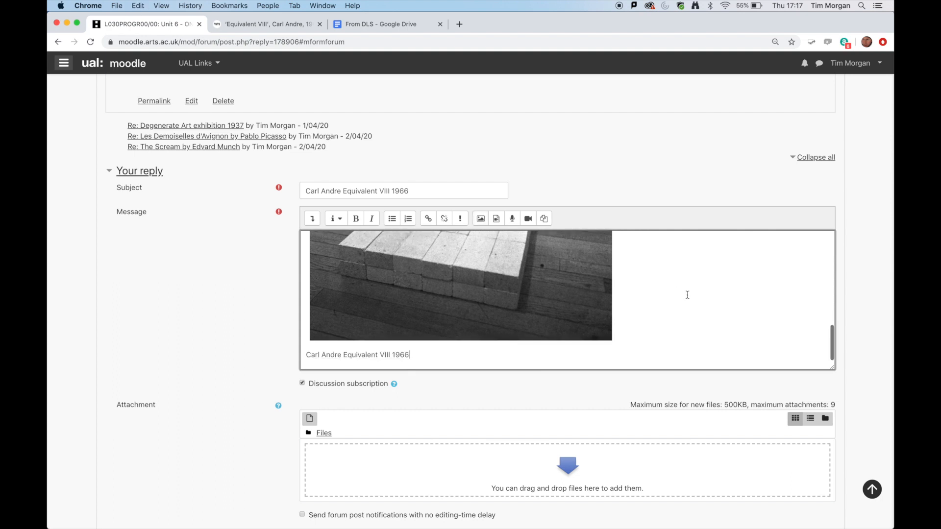
- Post the reply to the forum and open the new "Carl Andre Equivalent VIII 1966" post to check its image and caption
scroll(687, 295, "down", 5)
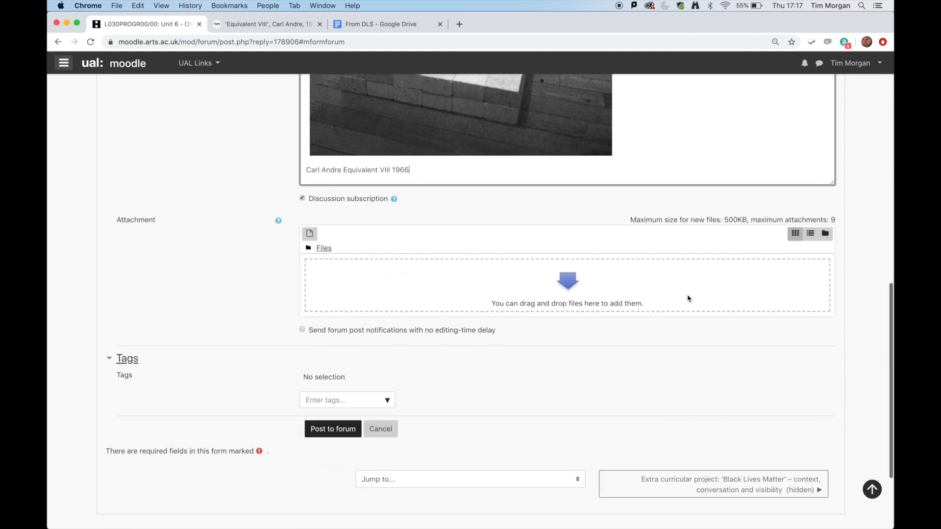
left_click(350, 421)
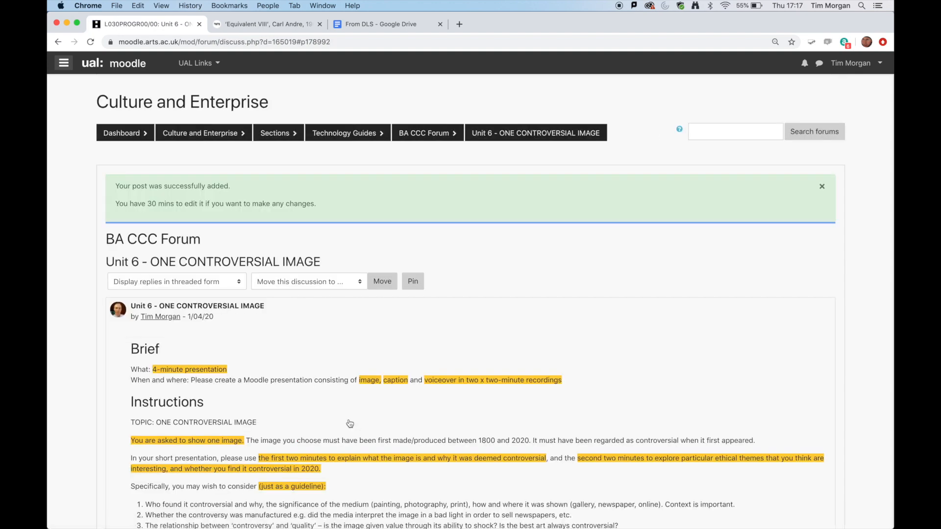
scroll(350, 424, "down", 5)
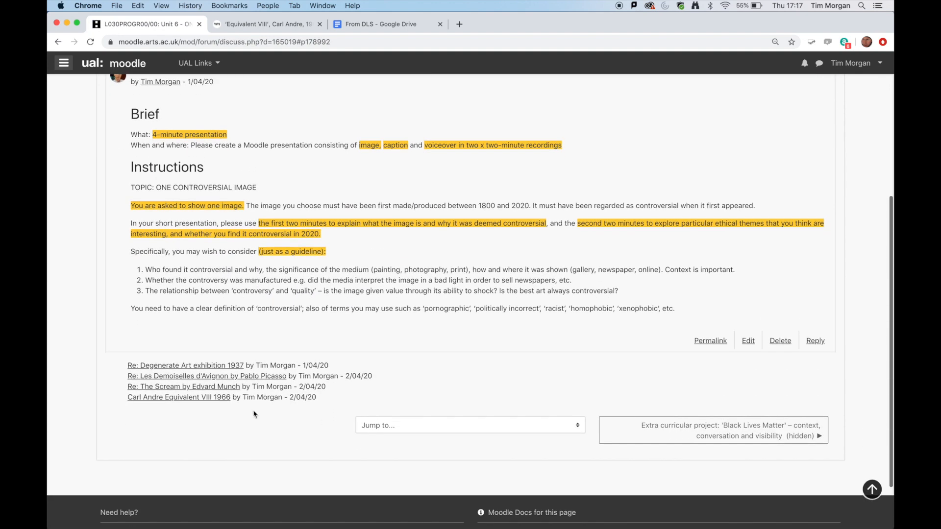
left_click(195, 403)
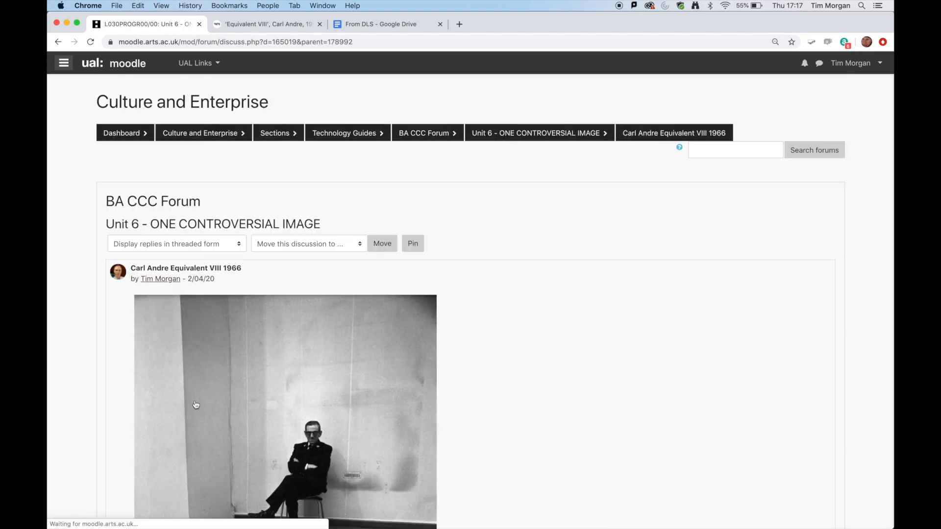
scroll(451, 371, "down", 3)
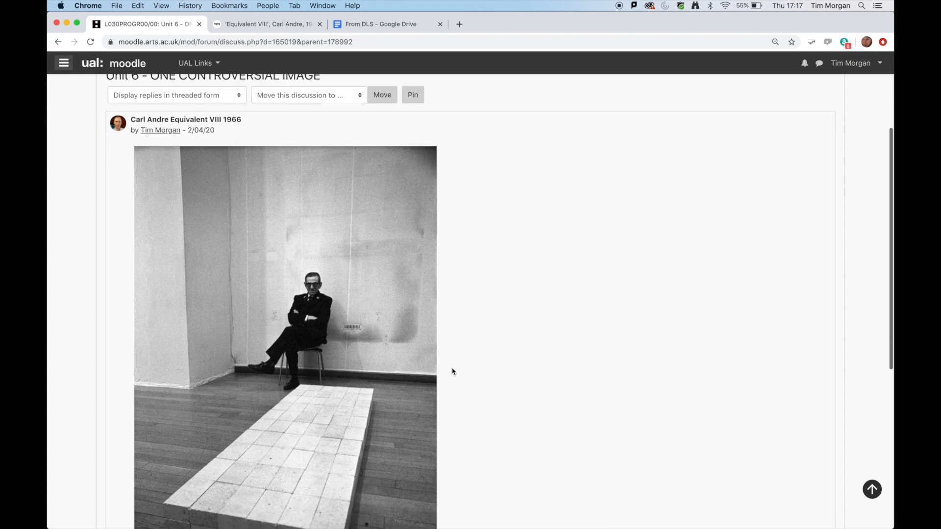
scroll(452, 371, "down", 3)
scroll(452, 372, "up", 1)
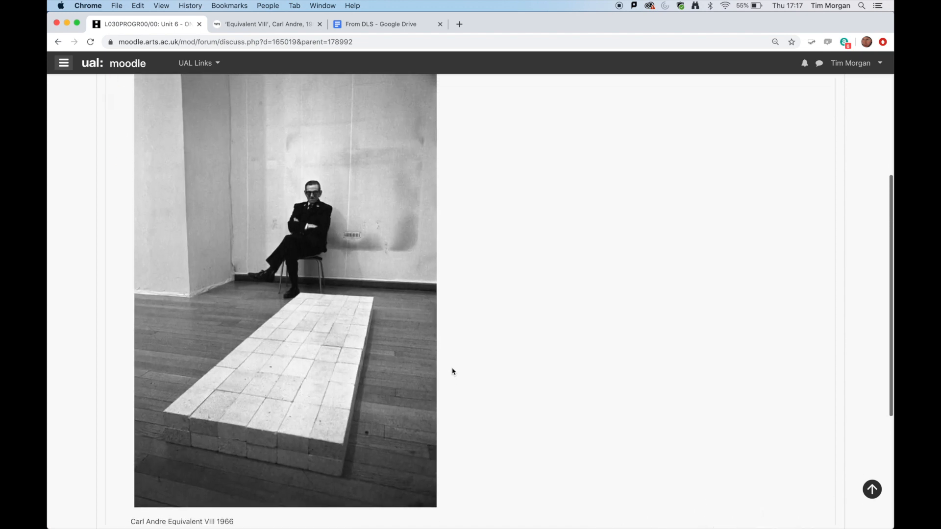
scroll(451, 371, "up", 2)
scroll(451, 372, "down", 4)
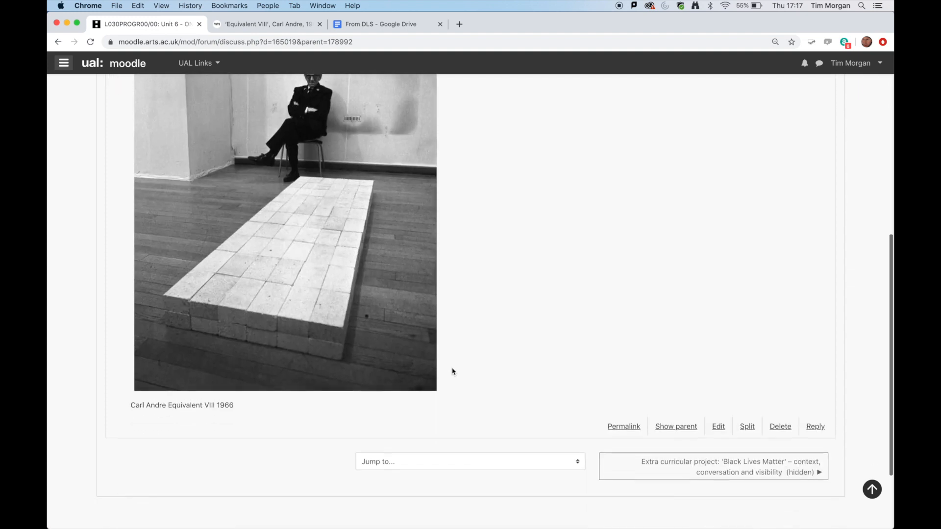
- Open the published post for editing and add an empty line below the caption in the message
left_click(718, 426)
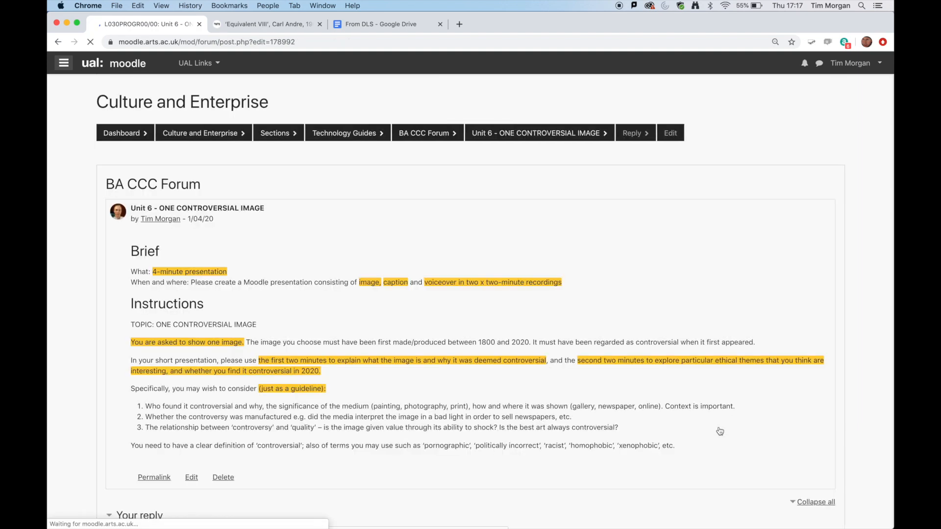
scroll(719, 431, "down", 3)
scroll(720, 431, "down", 4)
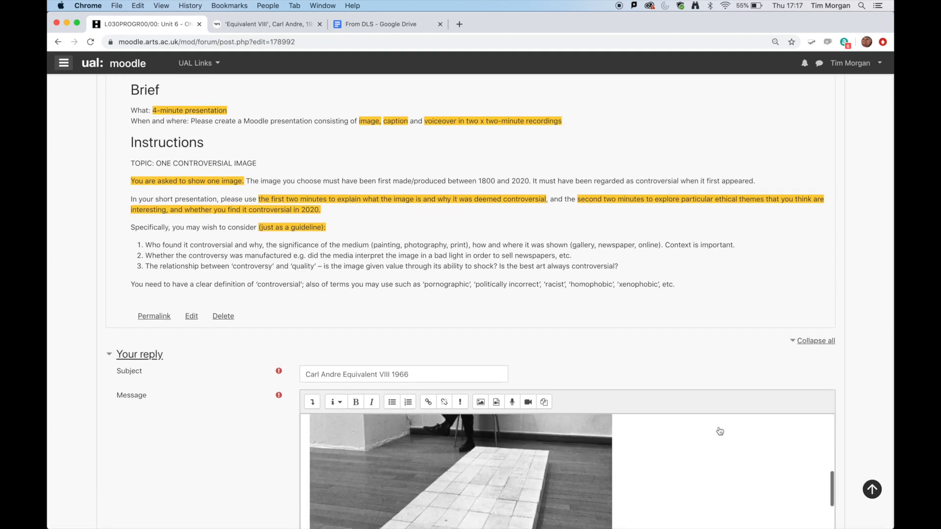
scroll(811, 365, "down", 4)
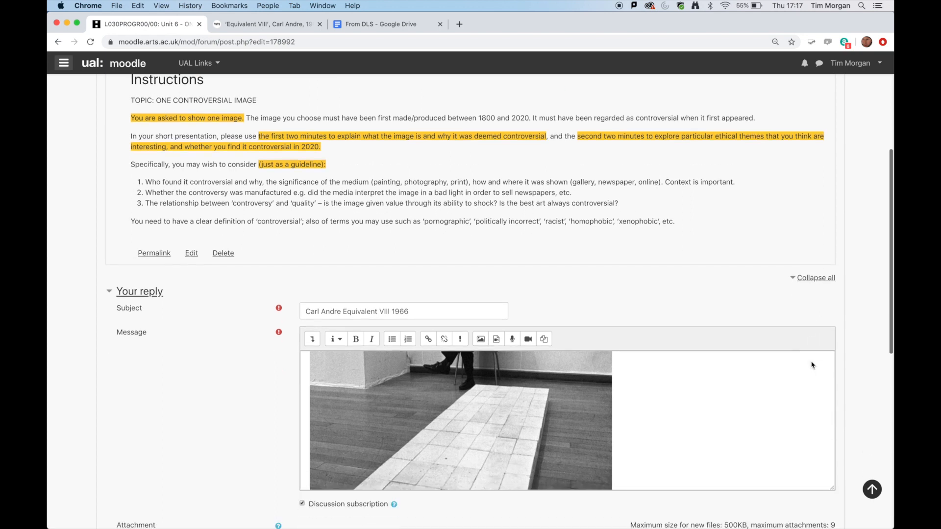
scroll(710, 319, "down", 5)
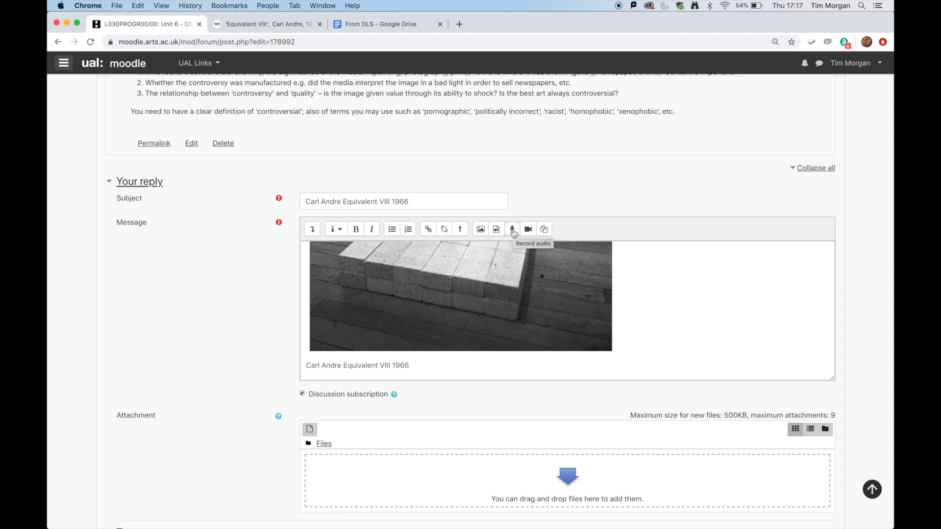
left_click(407, 366)
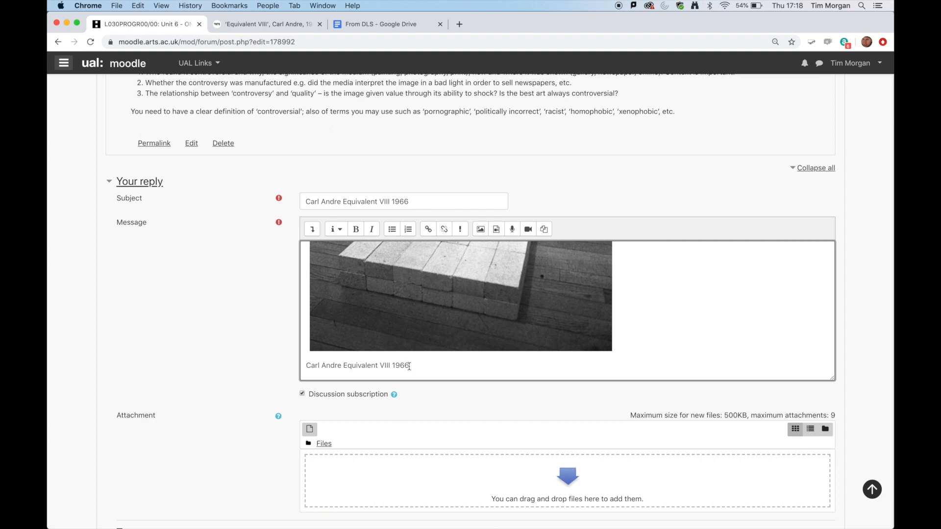
scroll(410, 366, "down", 1)
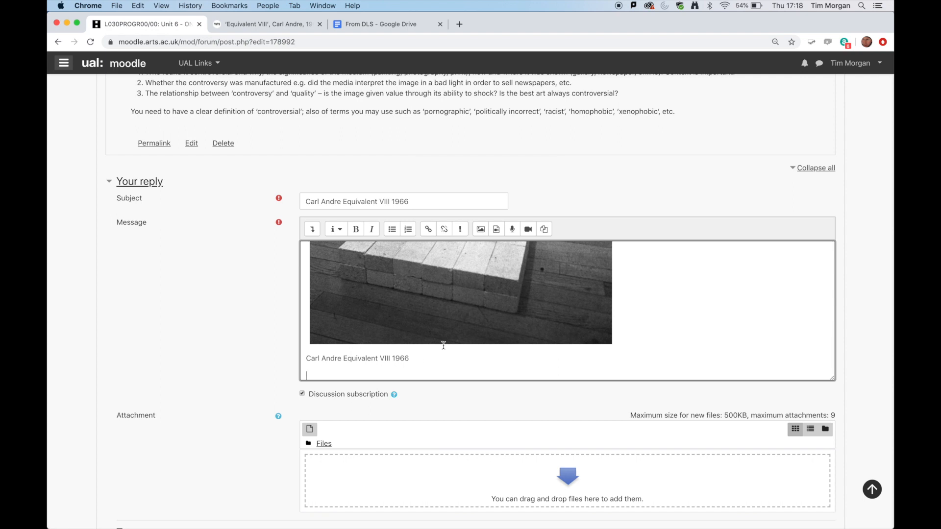
- Record a short audio voiceover with the message editor's audio recorder and attach the recording below the caption
left_click(497, 231)
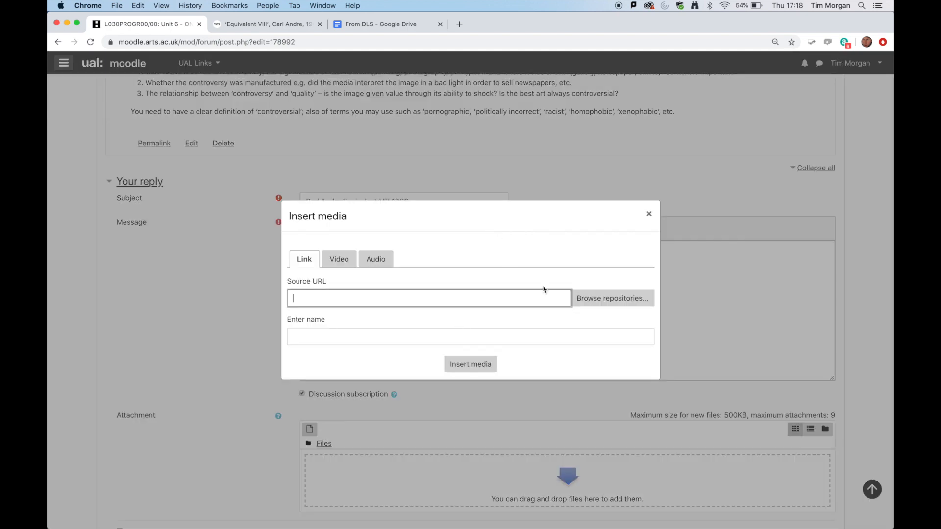
left_click(650, 215)
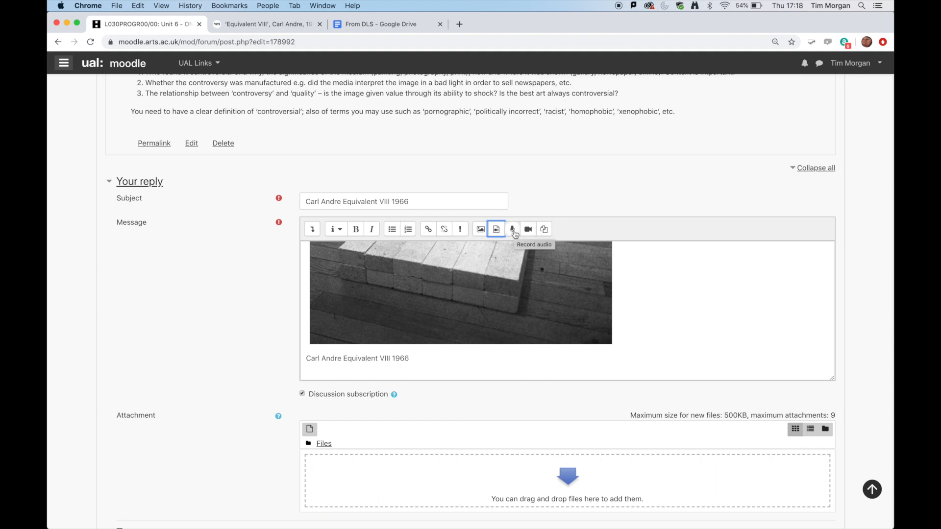
left_click(513, 230)
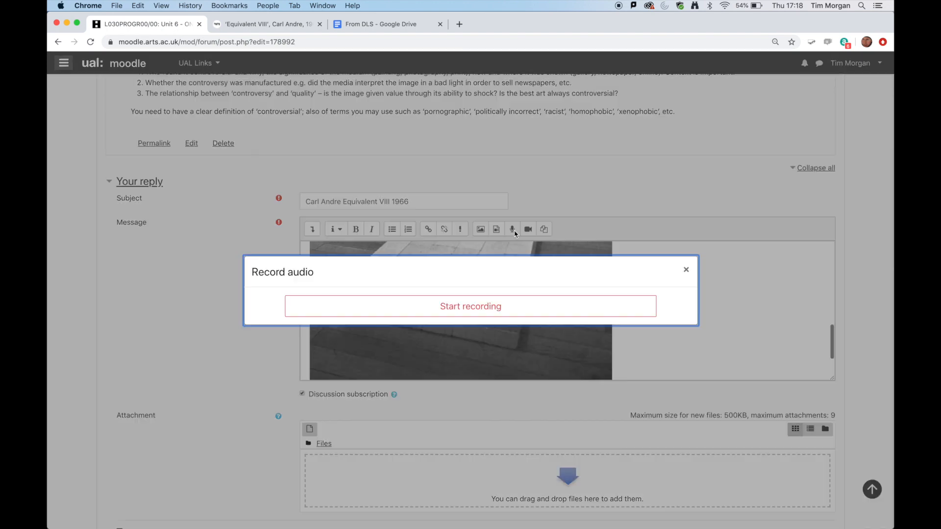
left_click(488, 311)
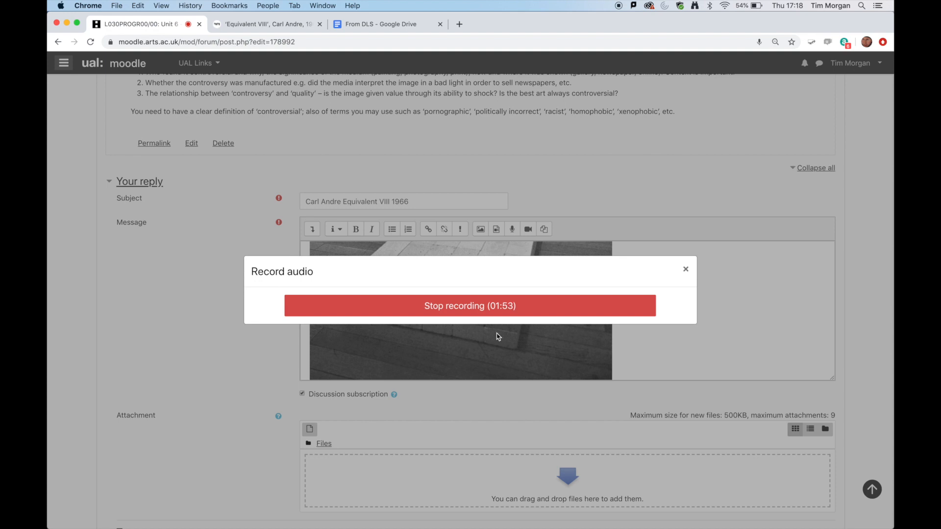
scroll(498, 336, "up", 4)
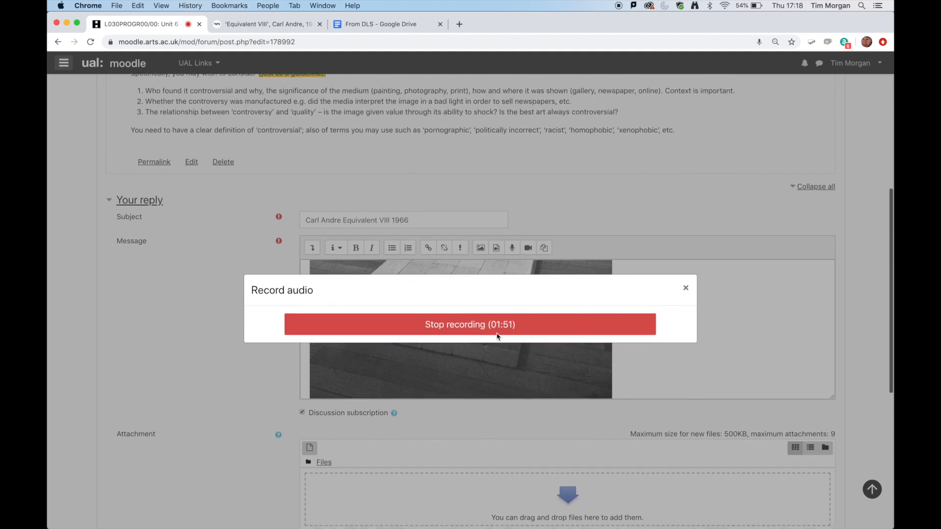
scroll(498, 337, "up", 1)
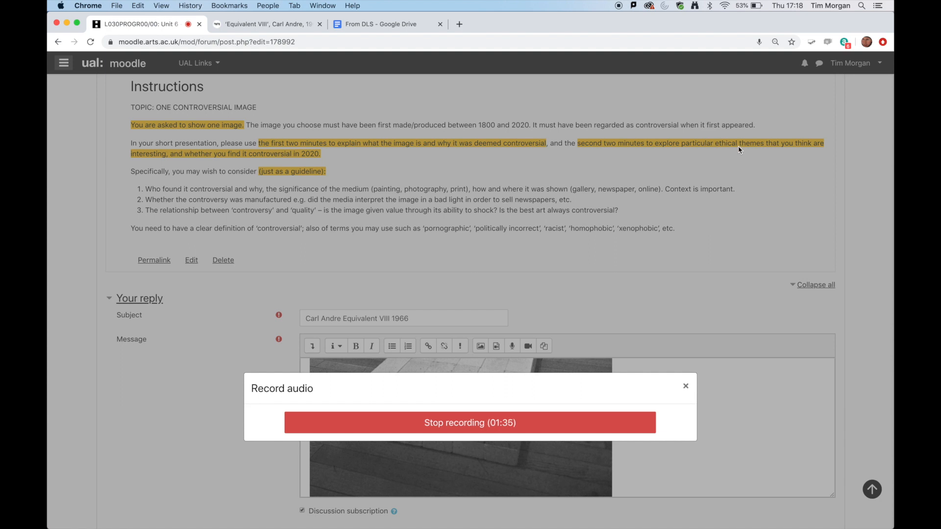
scroll(740, 149, "down", 2)
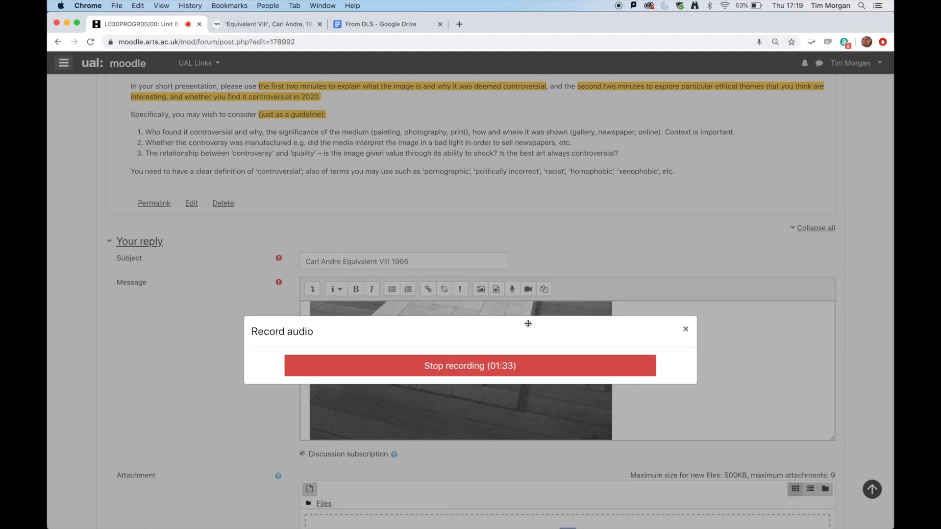
left_click(509, 368)
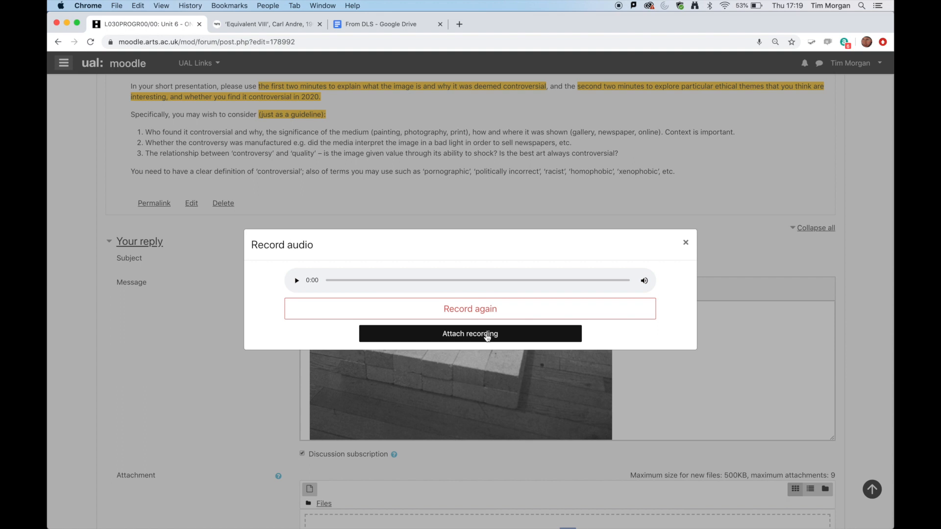
left_click(498, 337)
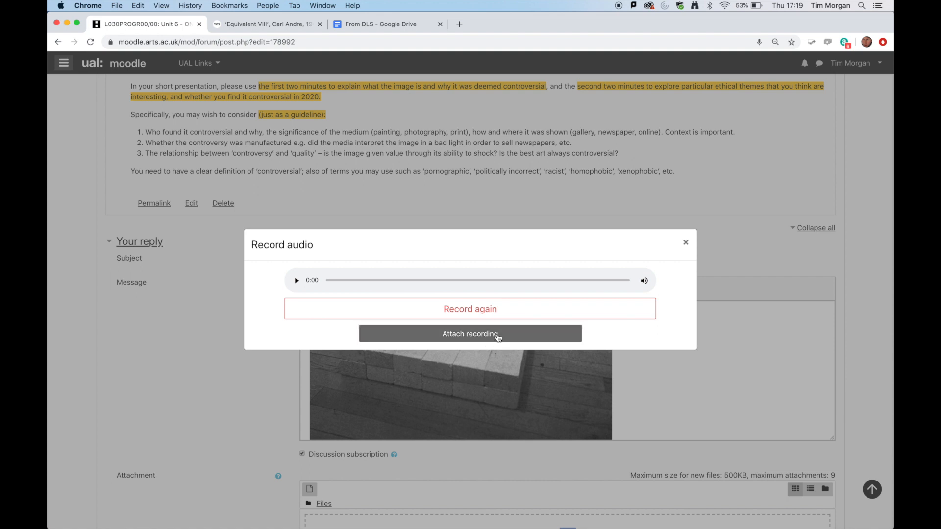
- Record a second short audio voiceover with the message editor's audio recorder and attach it on a new line below the first recording
scroll(670, 372, "down", 2)
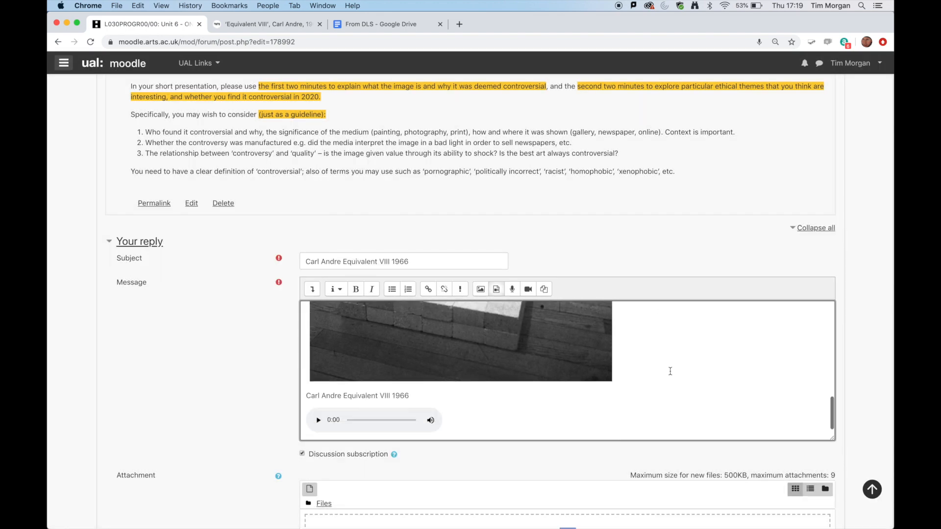
scroll(670, 372, "down", 1)
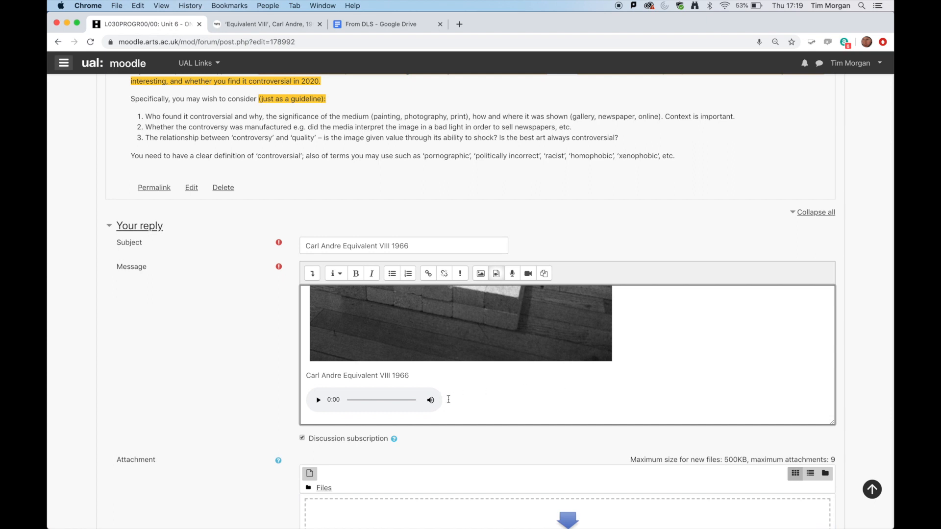
scroll(448, 400, "down", 1)
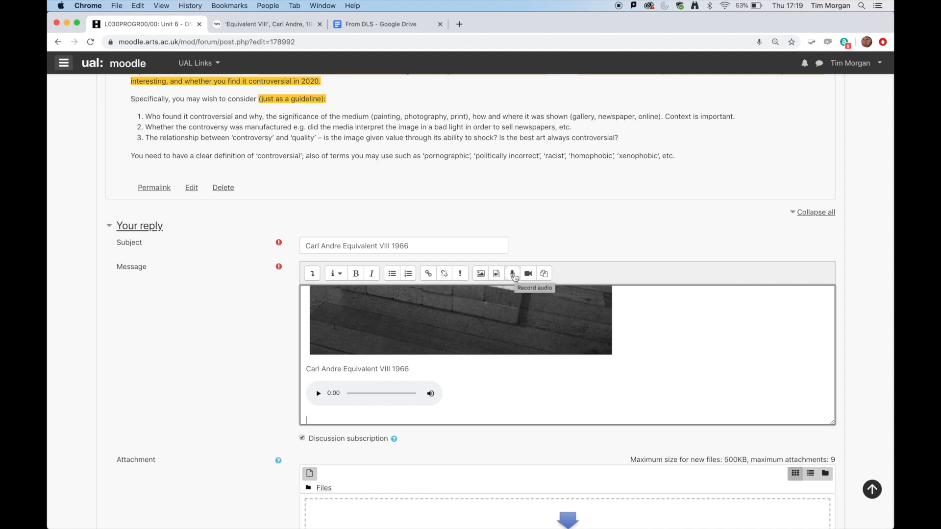
left_click(513, 275)
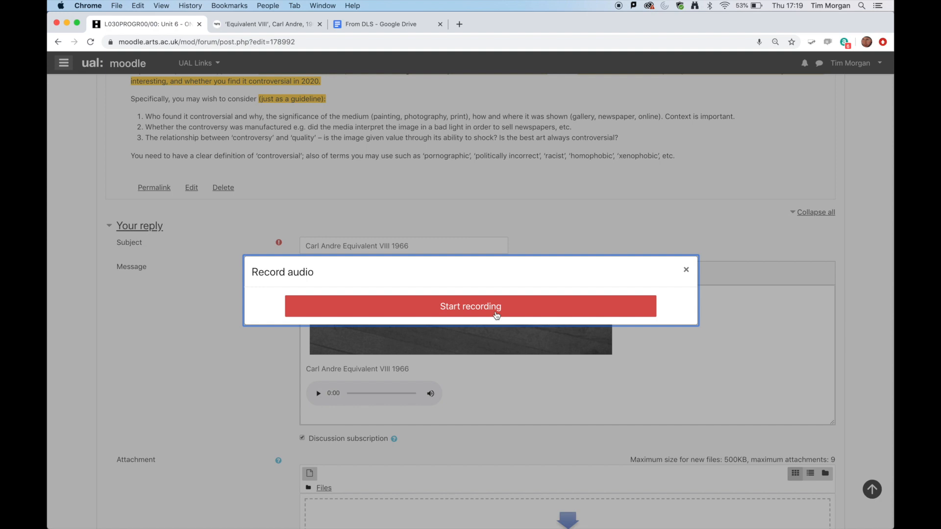
left_click(497, 315)
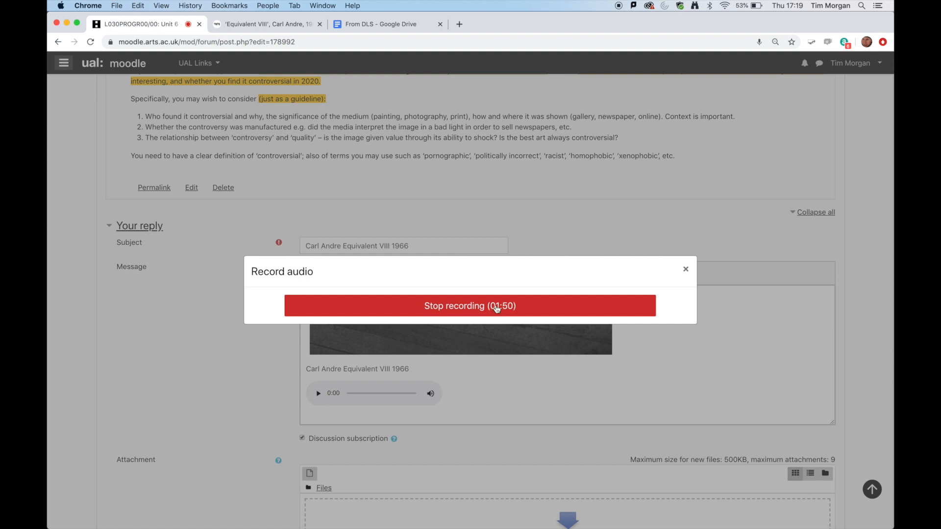
left_click(496, 307)
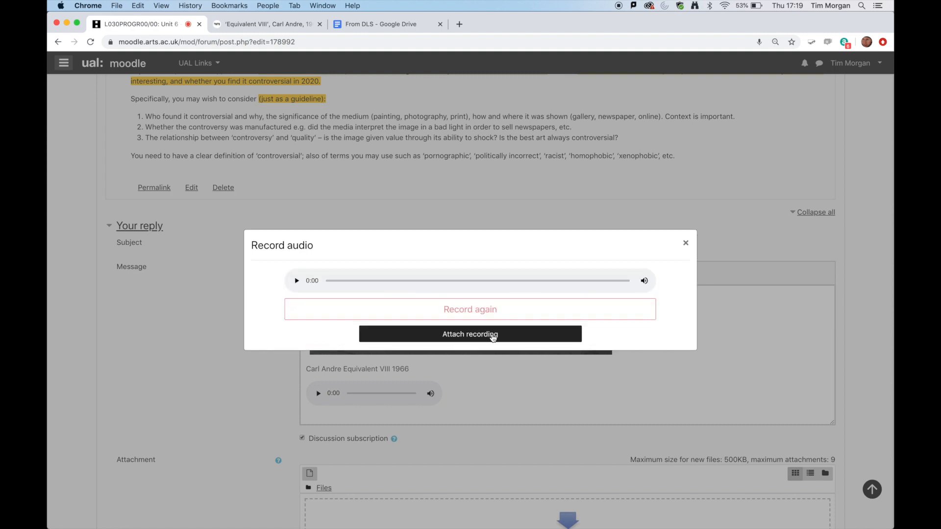
left_click(491, 336)
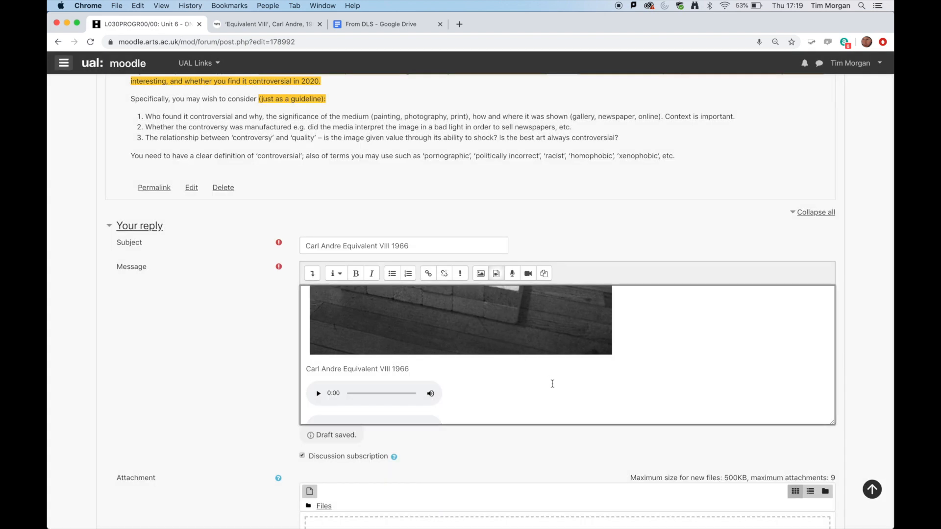
scroll(551, 384, "down", 1)
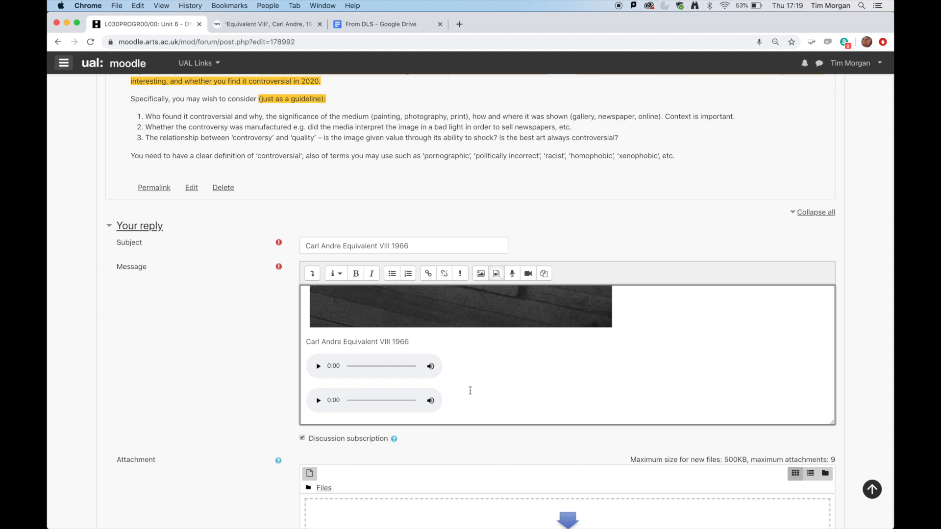
- Save the changes to the edited "Carl Andre Equivalent VIII 1966" post and check the discussion's brief and list of replies
scroll(516, 389, "down", 3)
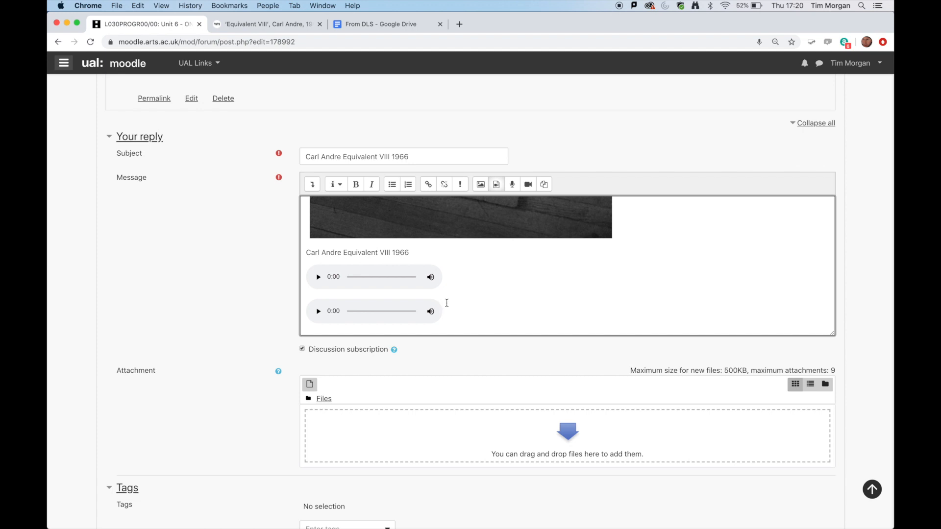
key("BackSpace")
key("BackSpace")
scroll(590, 276, "down", 5)
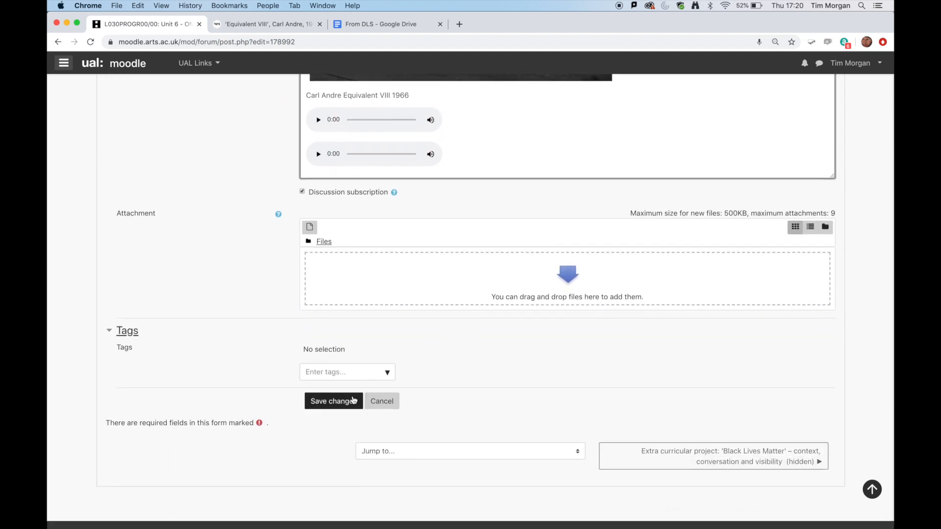
left_click(333, 401)
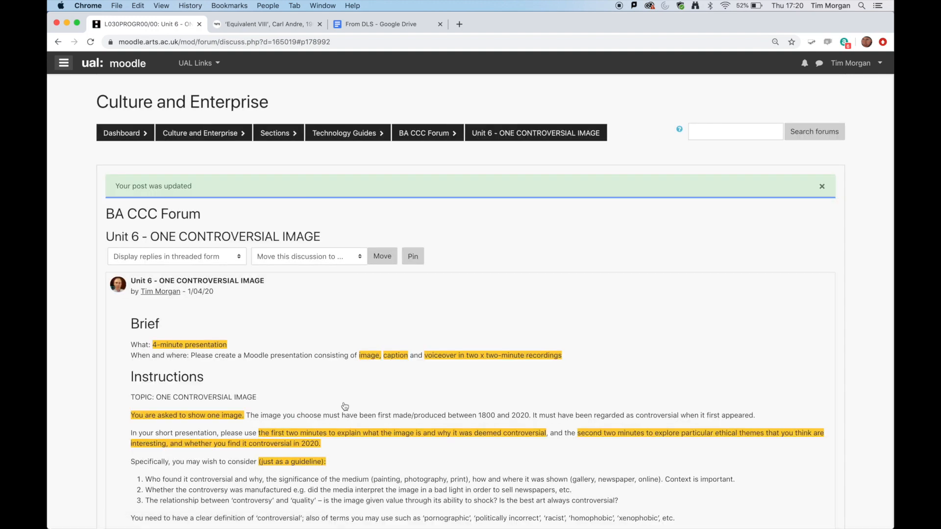
scroll(345, 406, "down", 5)
scroll(345, 406, "down", 1)
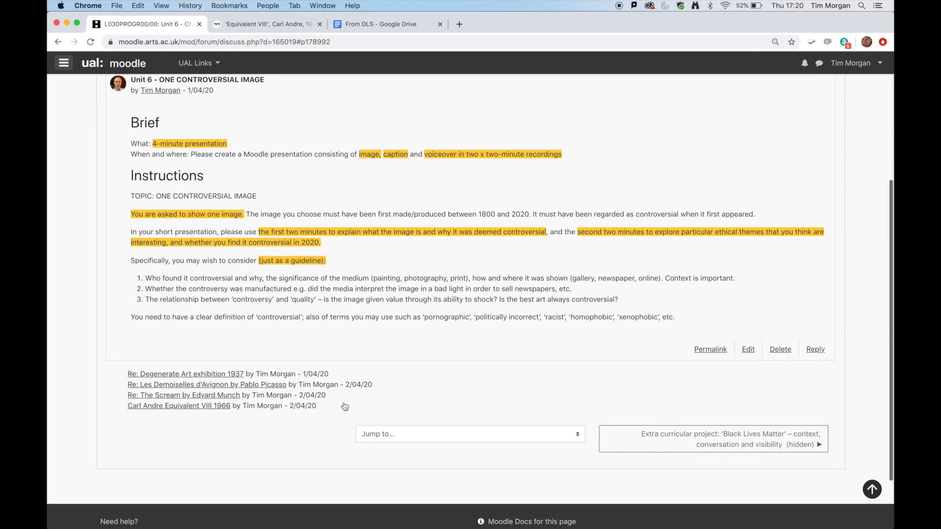
scroll(345, 406, "up", 1)
scroll(345, 406, "up", 1)
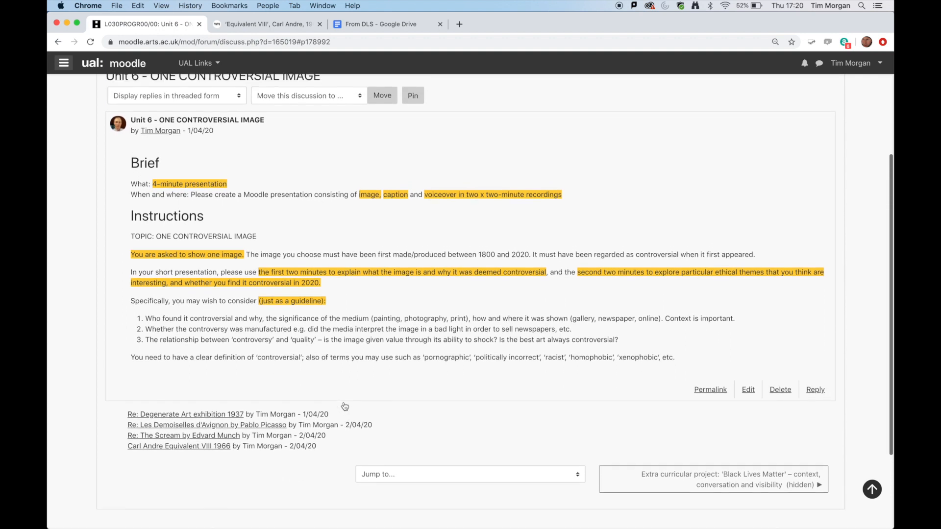